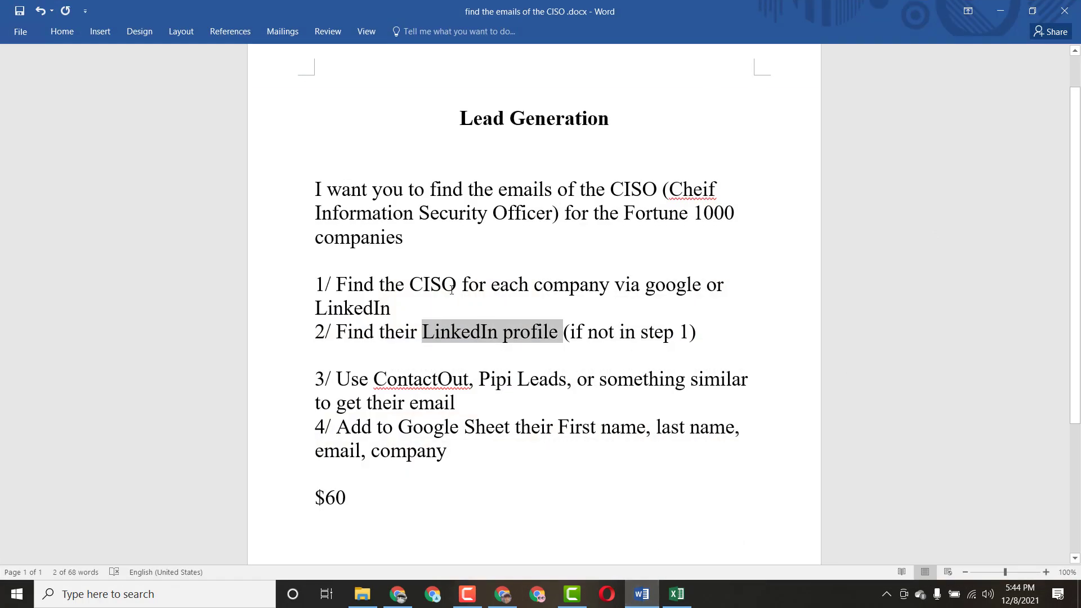
- Copy the fueled.com/blog/2020-fortune-1000-companies/ address from the end of the lead generation brief
left_click(606, 152)
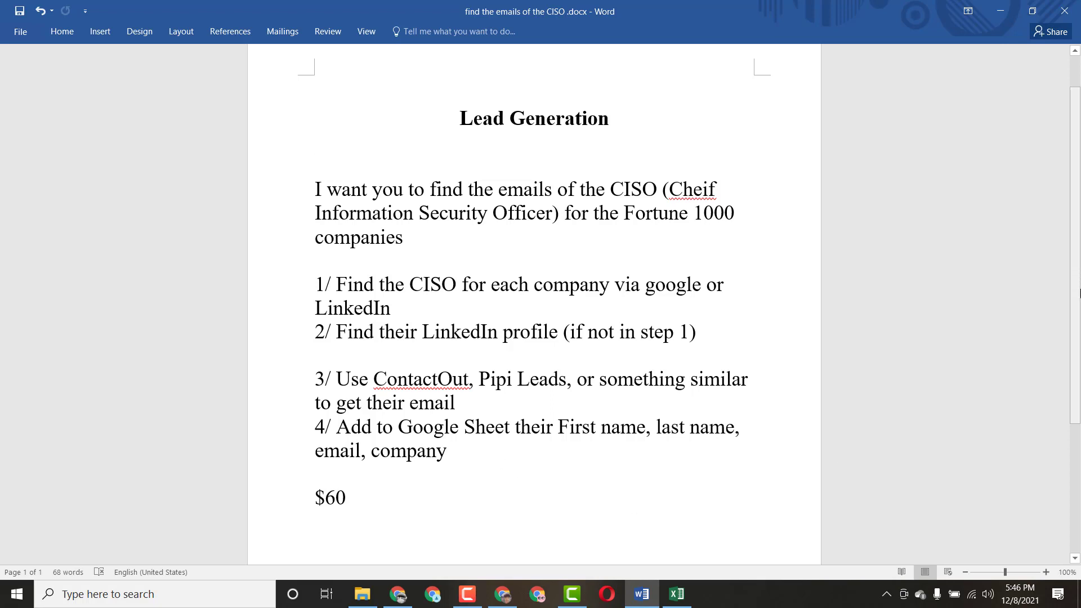
left_click_drag(1077, 301, 1077, 431)
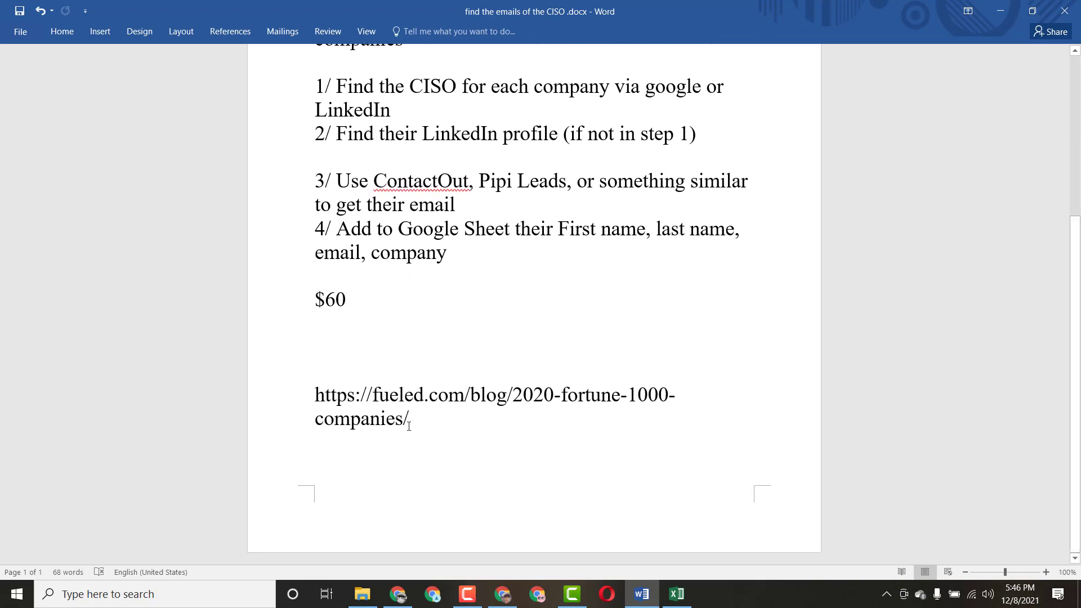
left_click_drag(409, 426, 334, 399)
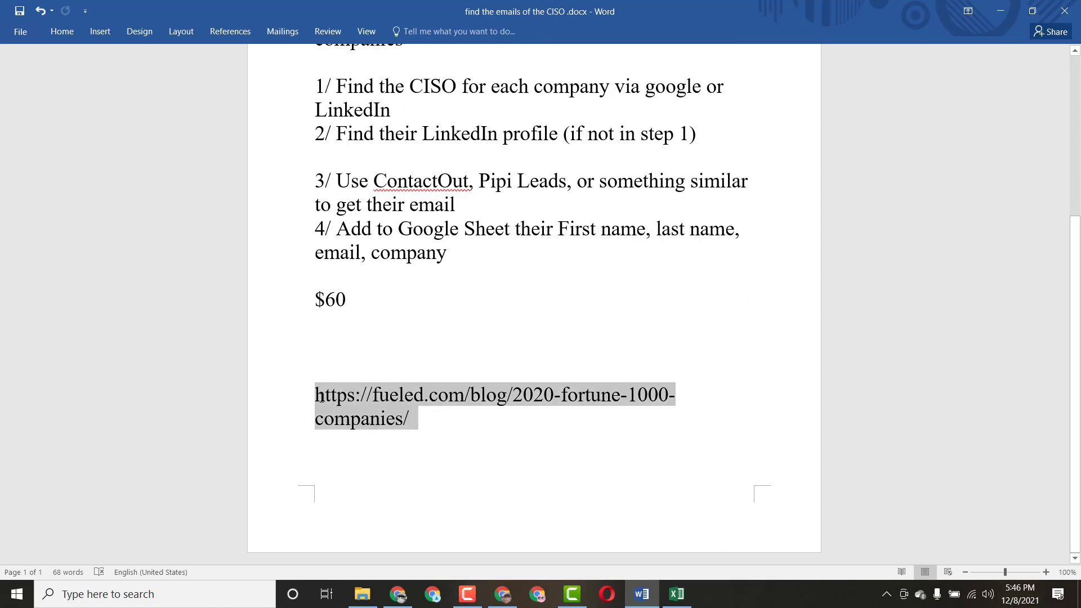
right_click(339, 400)
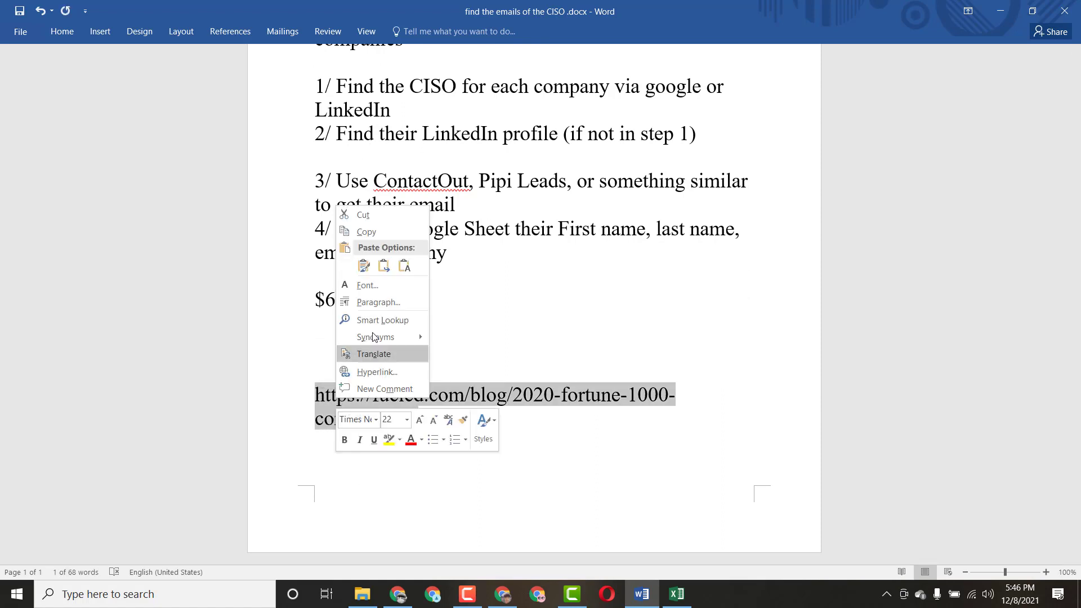
left_click(363, 235)
left_click(479, 319)
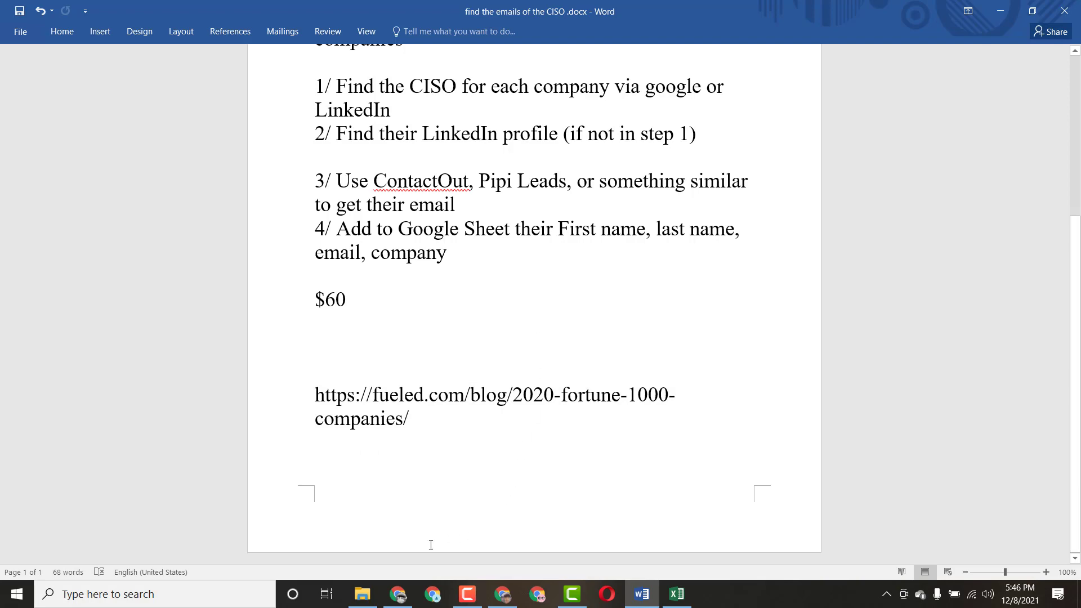
- Switch to Chrome, load the copied Fortune 1000 companies address in the empty tab, and dismiss the downloads bar
left_click(398, 594)
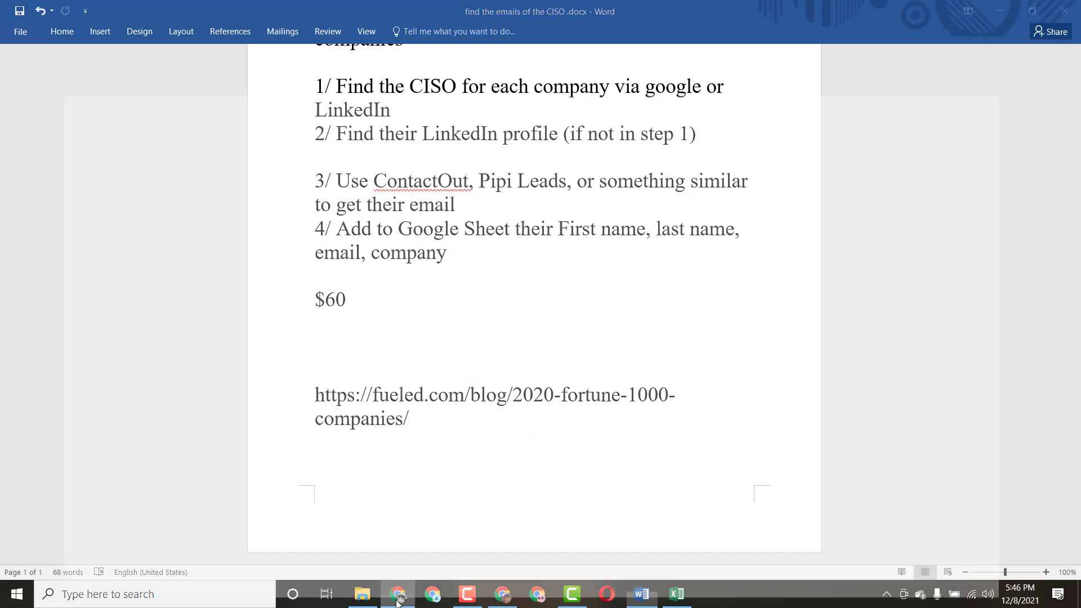
left_click(526, 12)
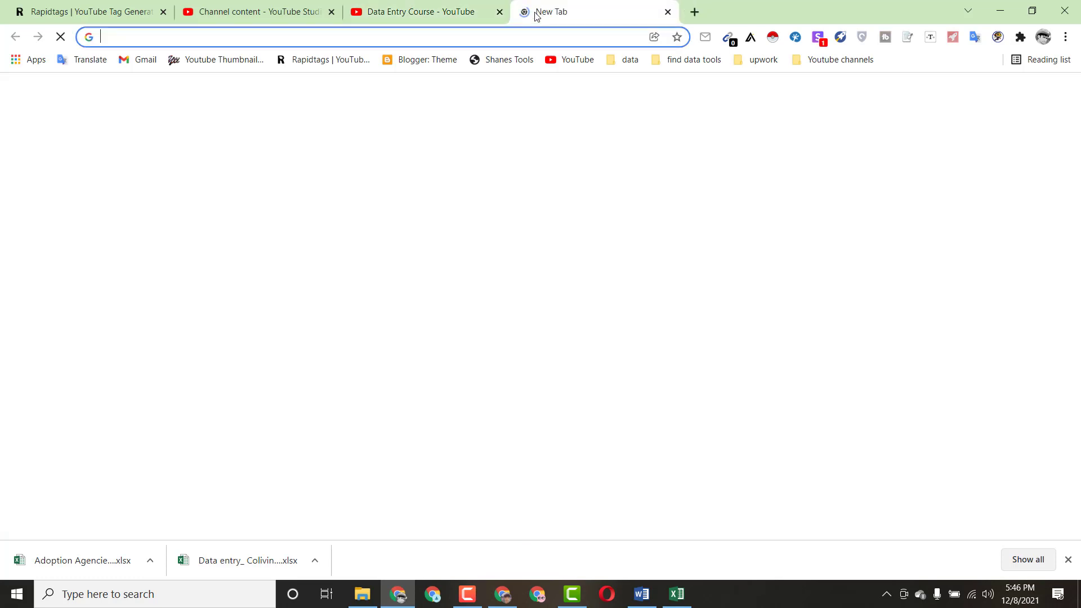
right_click(369, 39)
left_click(414, 151)
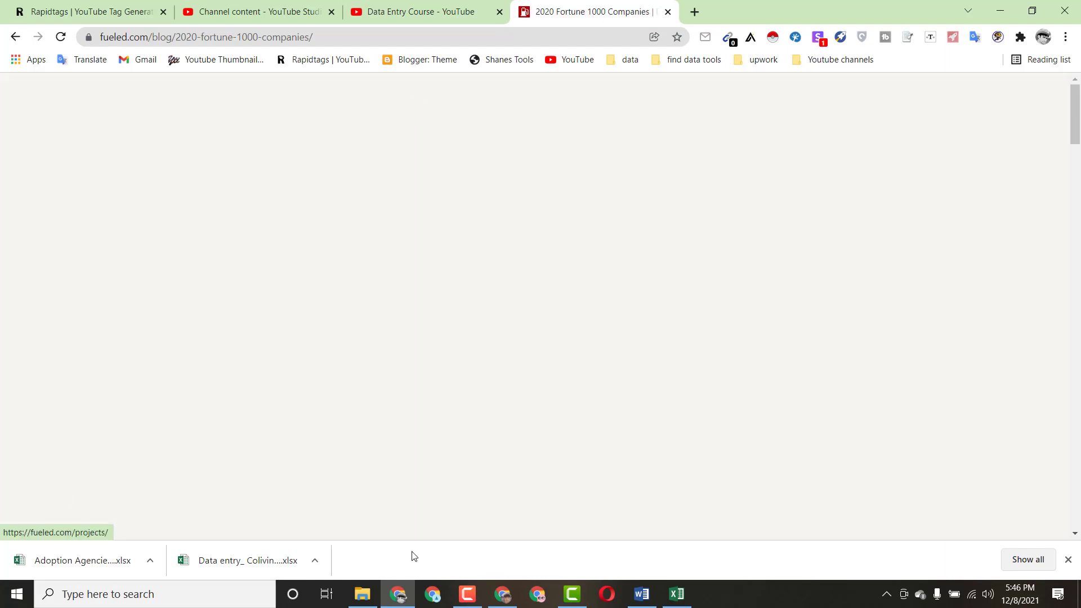
left_click(1068, 560)
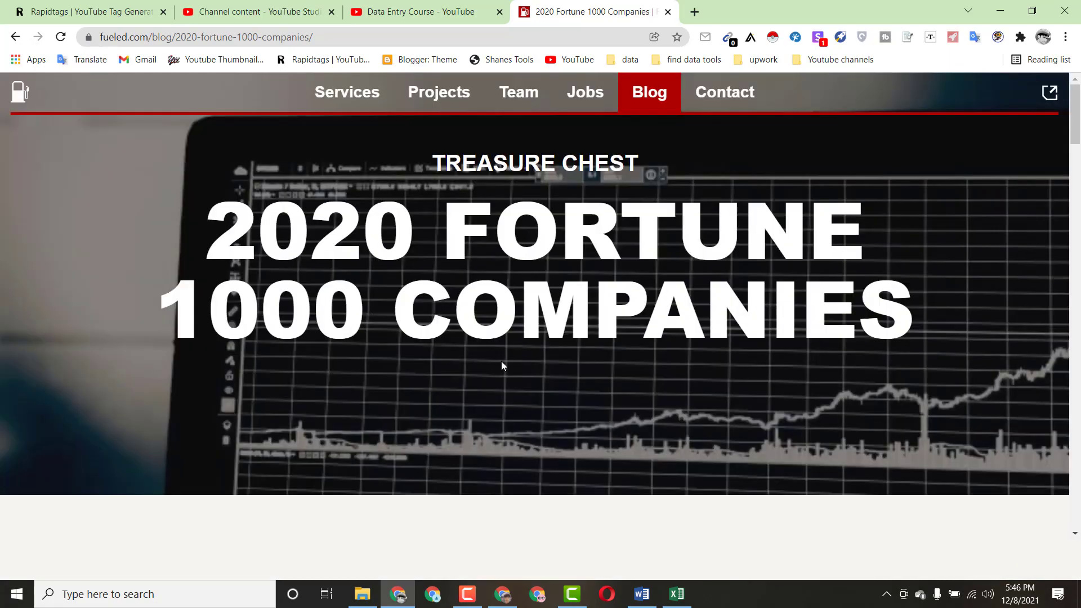
- Examine the 2020 Fortune 1000 companies table on the web page and compare it with the Excel workbook
left_click_drag(1075, 128, 1077, 293)
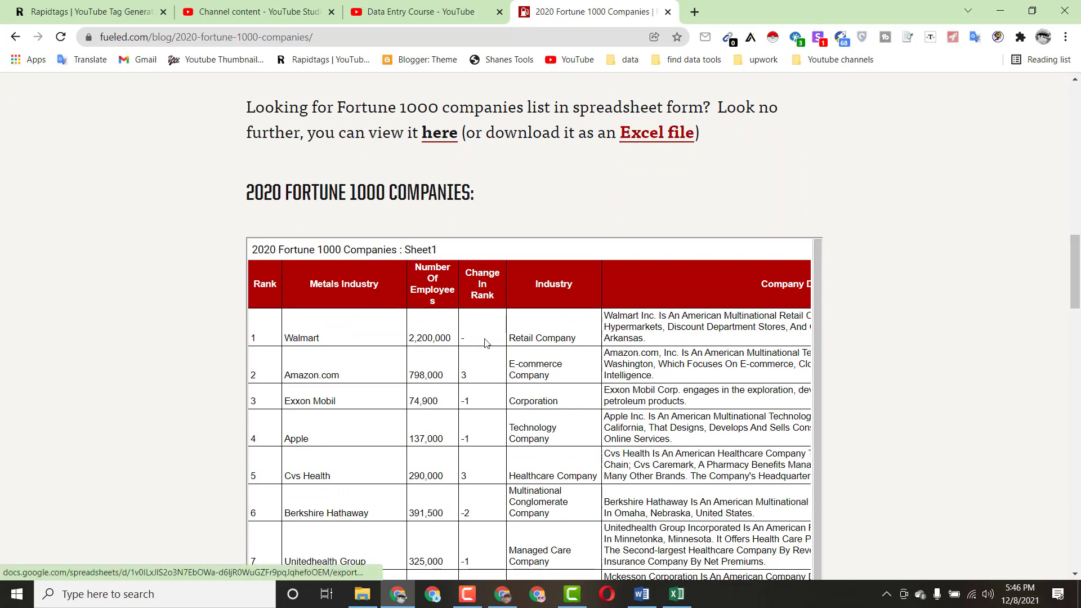
left_click(679, 596)
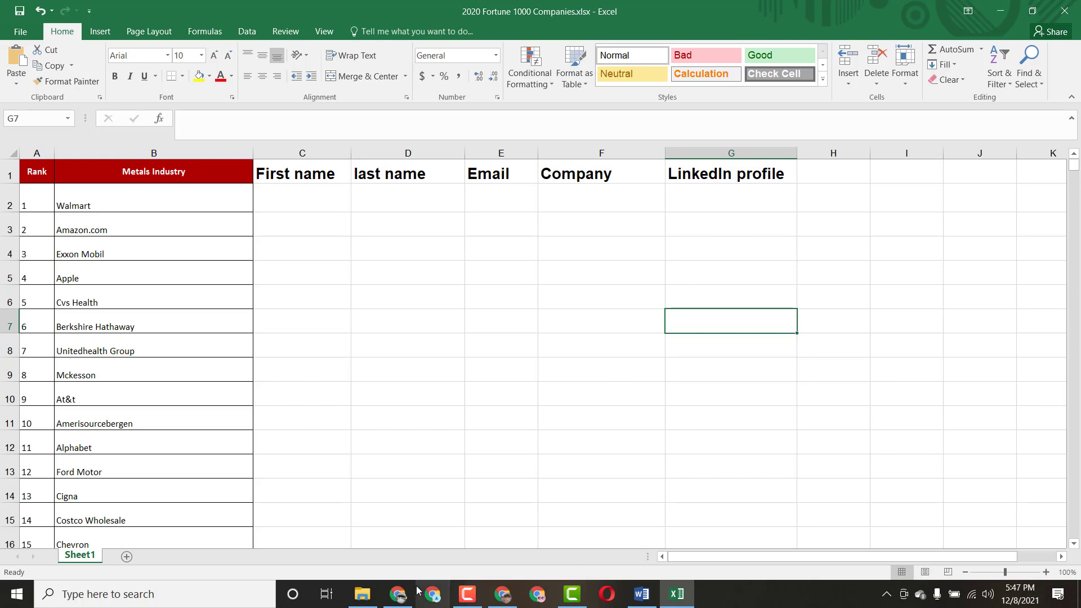
left_click(398, 595)
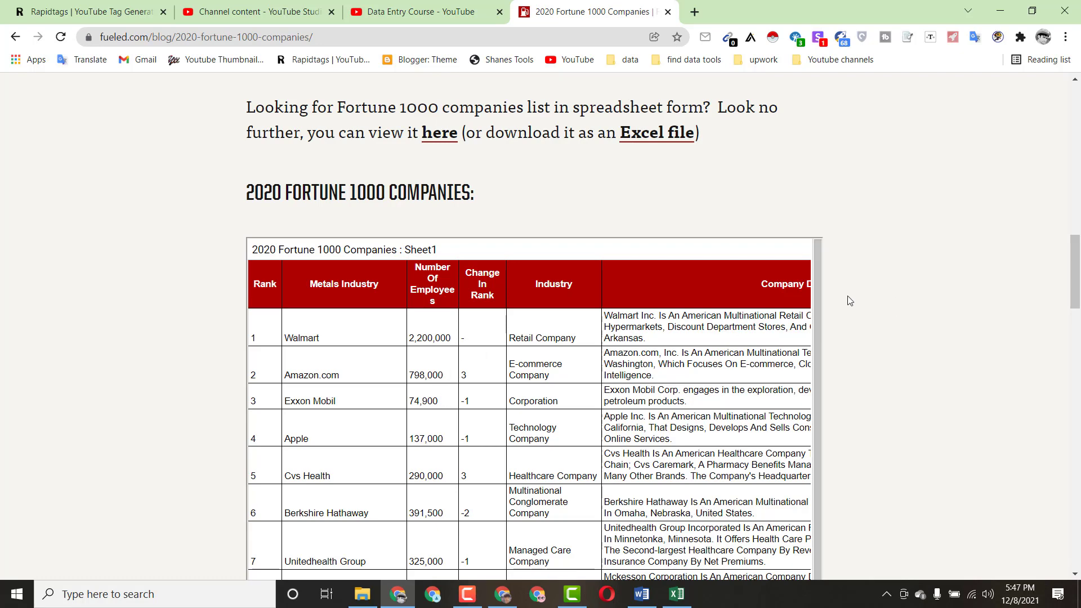
scroll(815, 296, "down", 1)
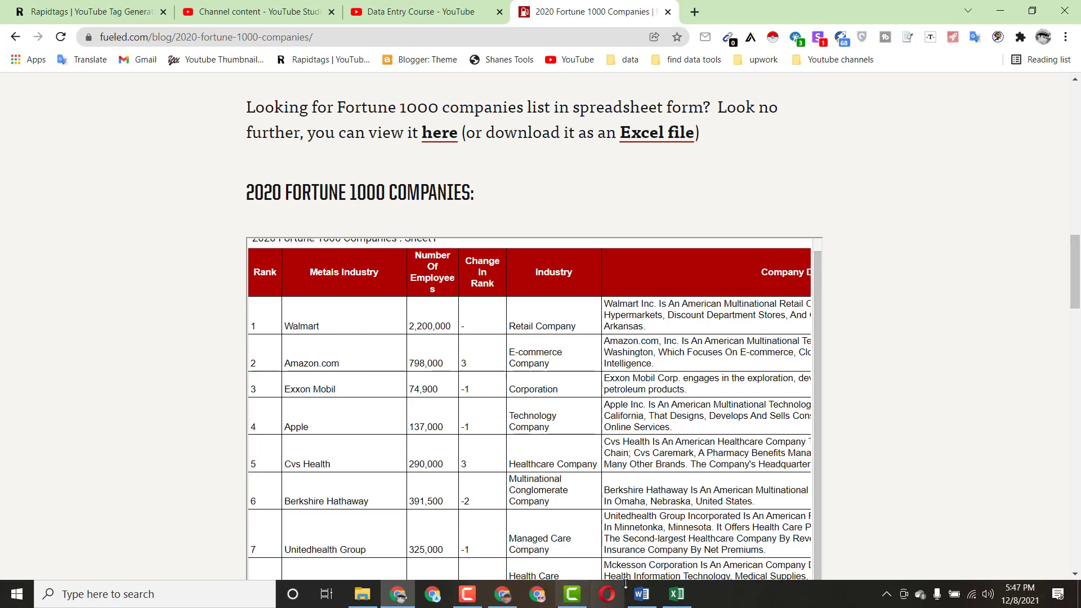
left_click(678, 594)
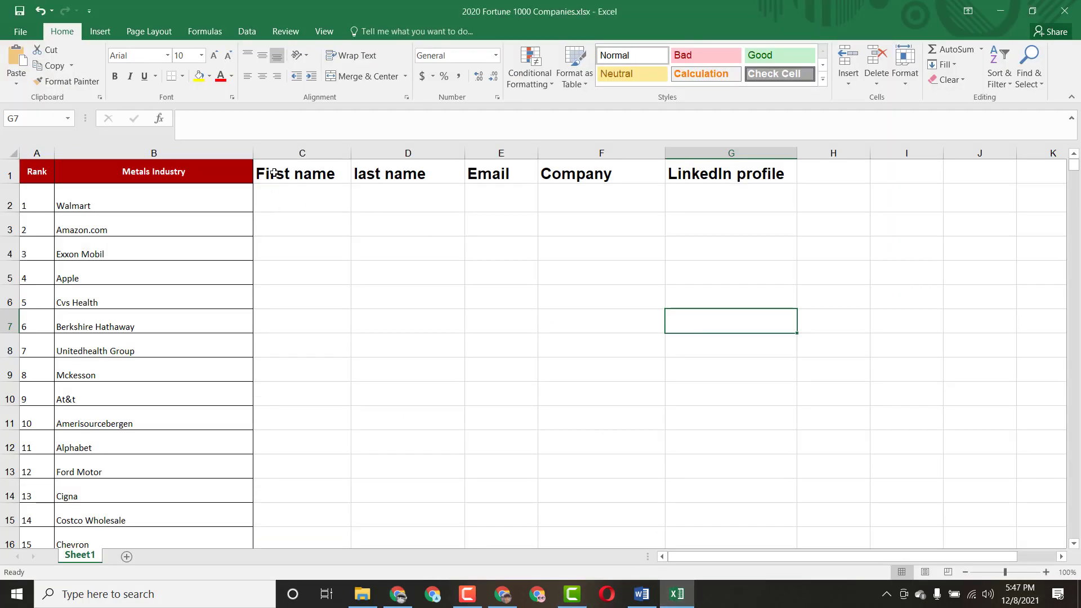
- Check the fields required by the Word brief against the Excel columns, and view the company list through its last row
left_click(642, 594)
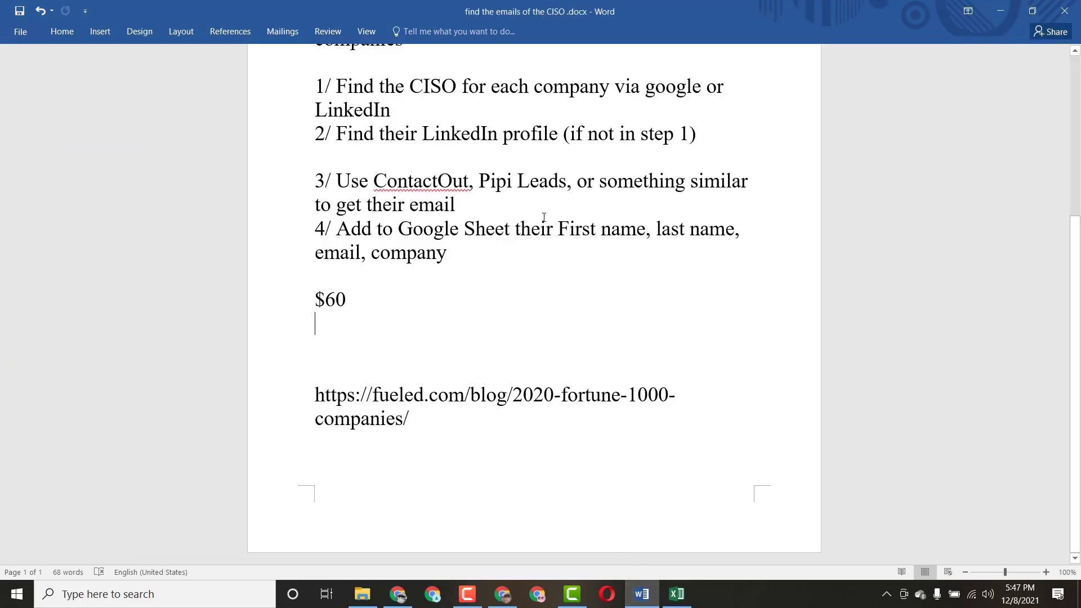
left_click(677, 595)
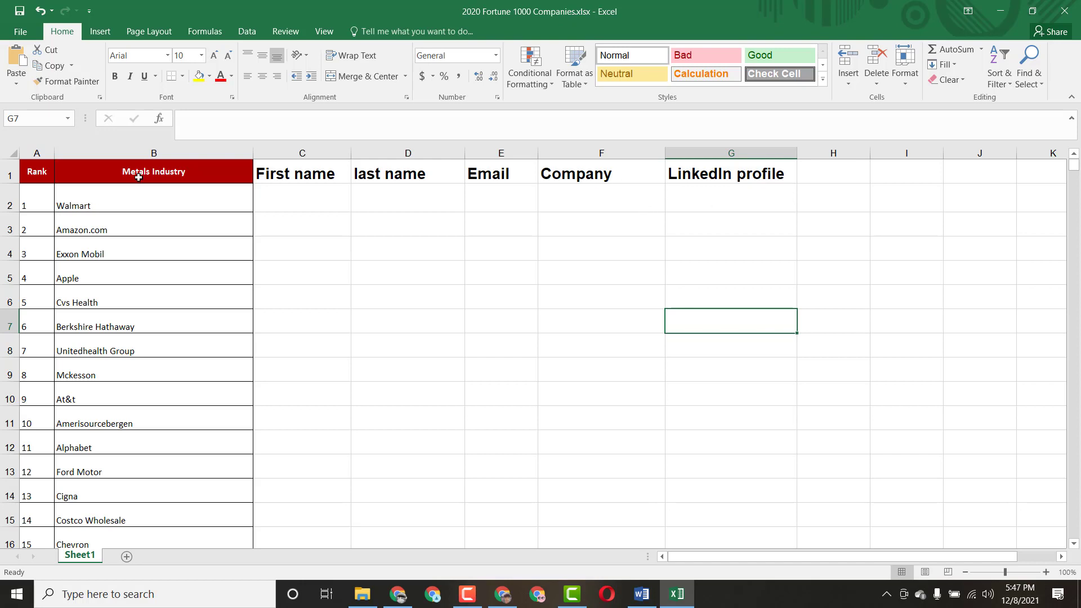
left_click(104, 209)
key("ctrl+Down")
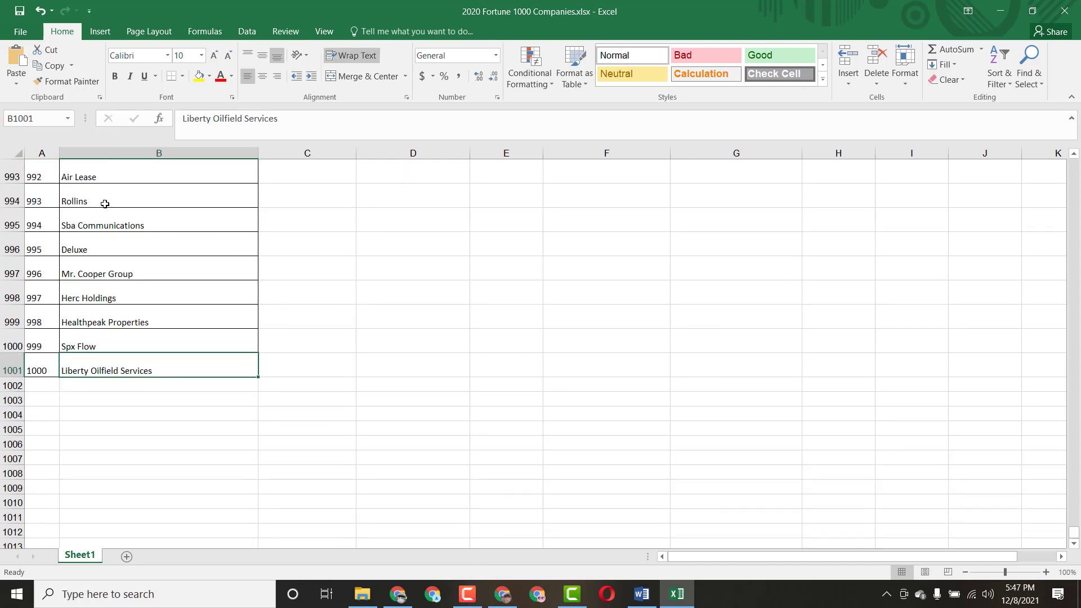
left_click_drag(1077, 534, 1065, 135)
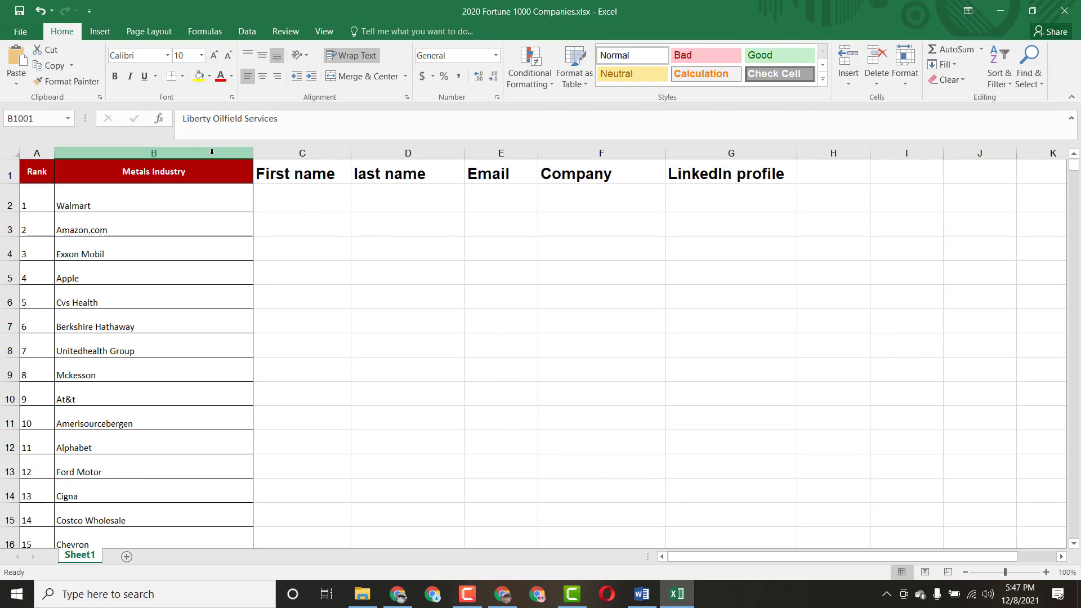
- Copy the company name Walmart from cell B2 and paste it into the address bar of a new Chrome tab
double_click(112, 205)
left_click_drag(113, 205, 54, 199)
right_click(71, 205)
left_click(96, 231)
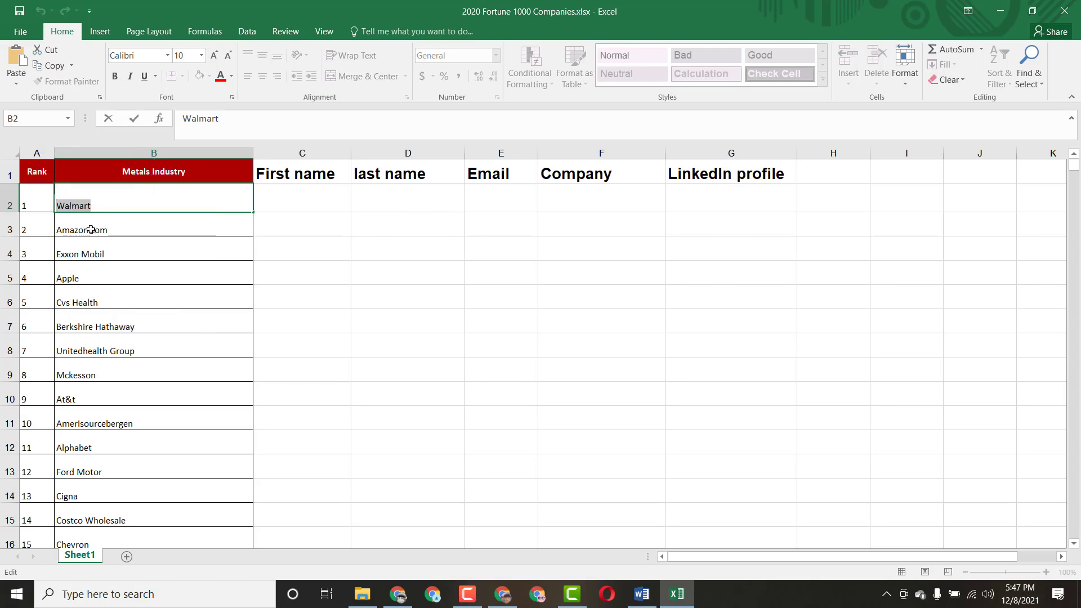
left_click(398, 594)
left_click(694, 12)
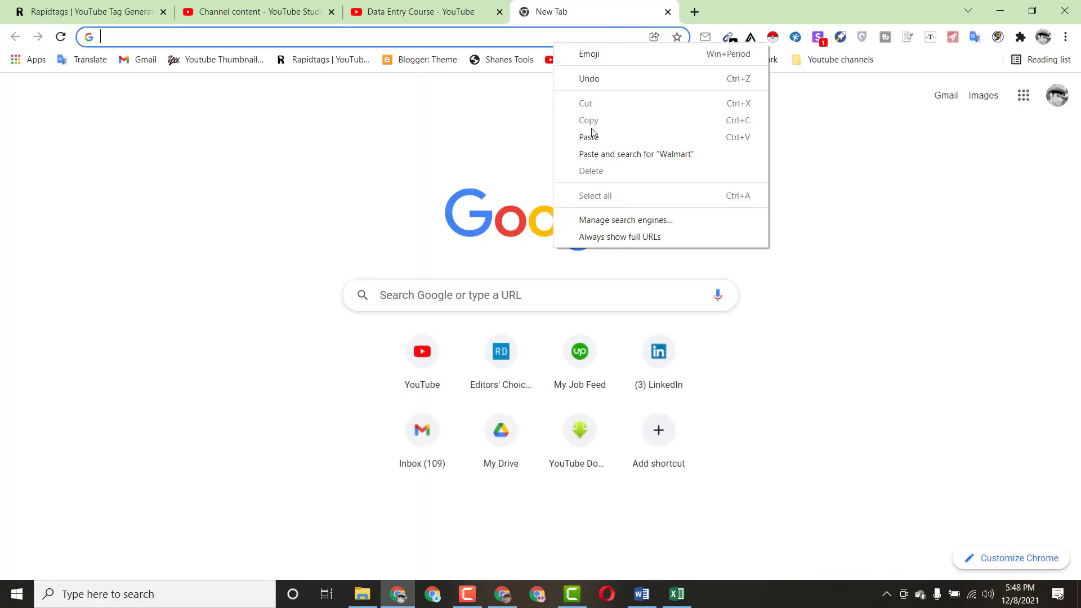
left_click(591, 135)
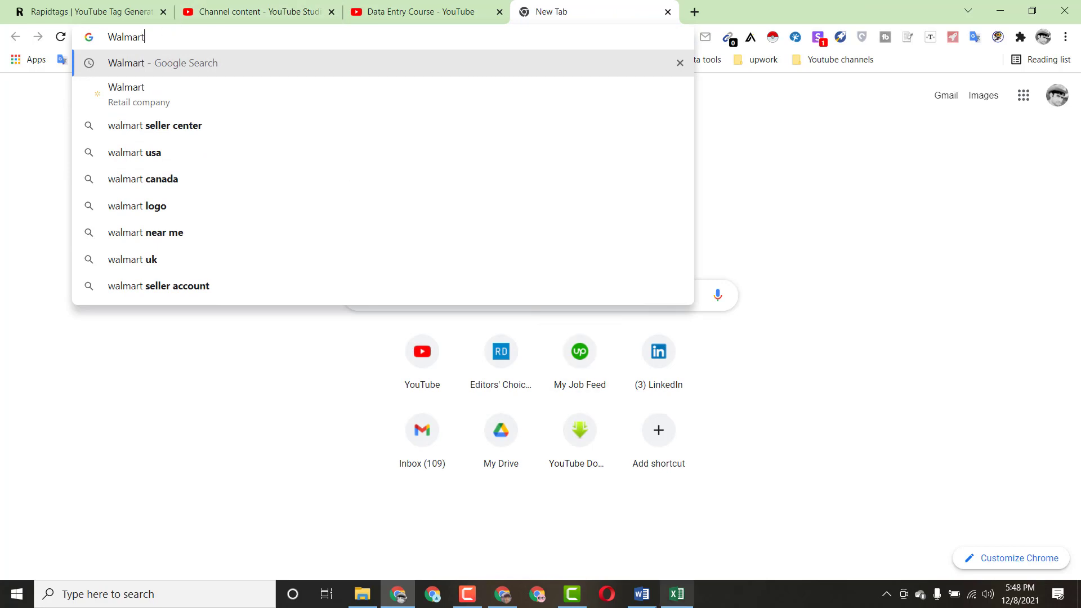
- Copy the word CISO from the Word brief, append it to Walmart in Chrome, and search Google for "Walmart CISO"
left_click(642, 594)
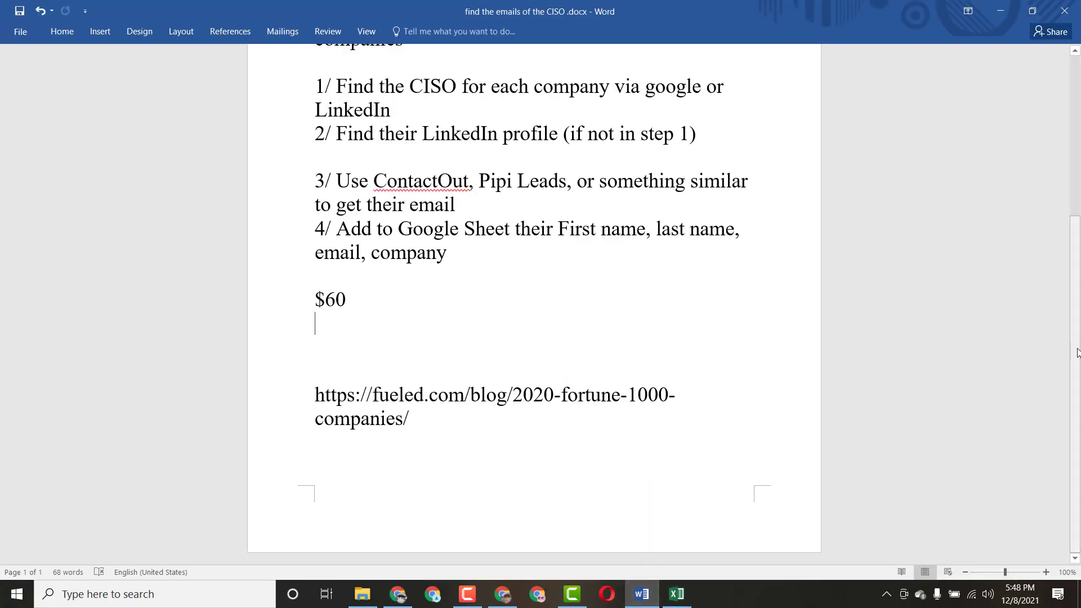
left_click_drag(411, 86, 456, 87)
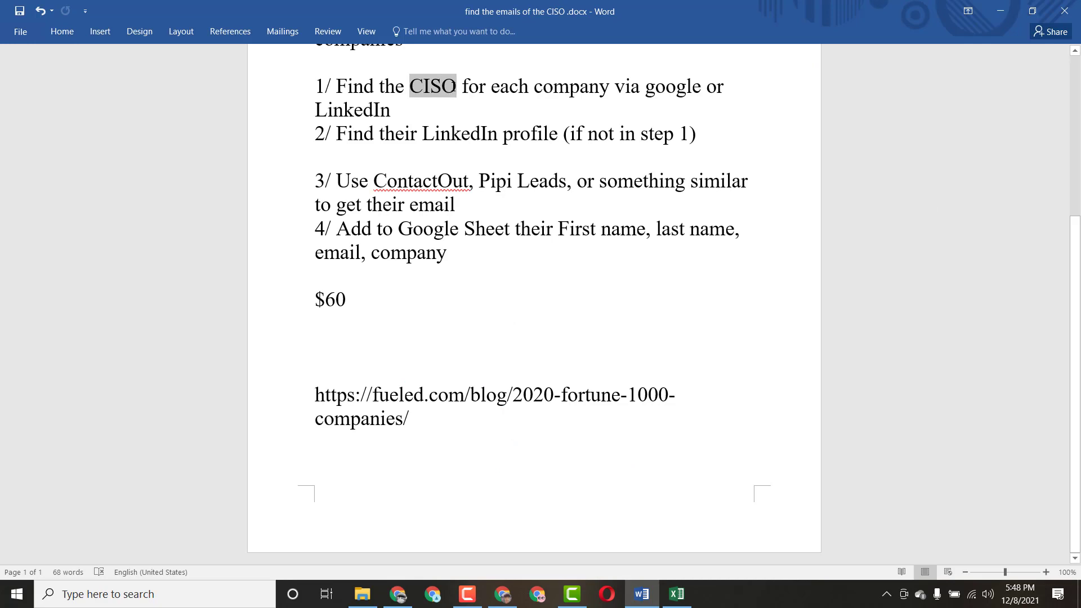
right_click(447, 87)
left_click(478, 112)
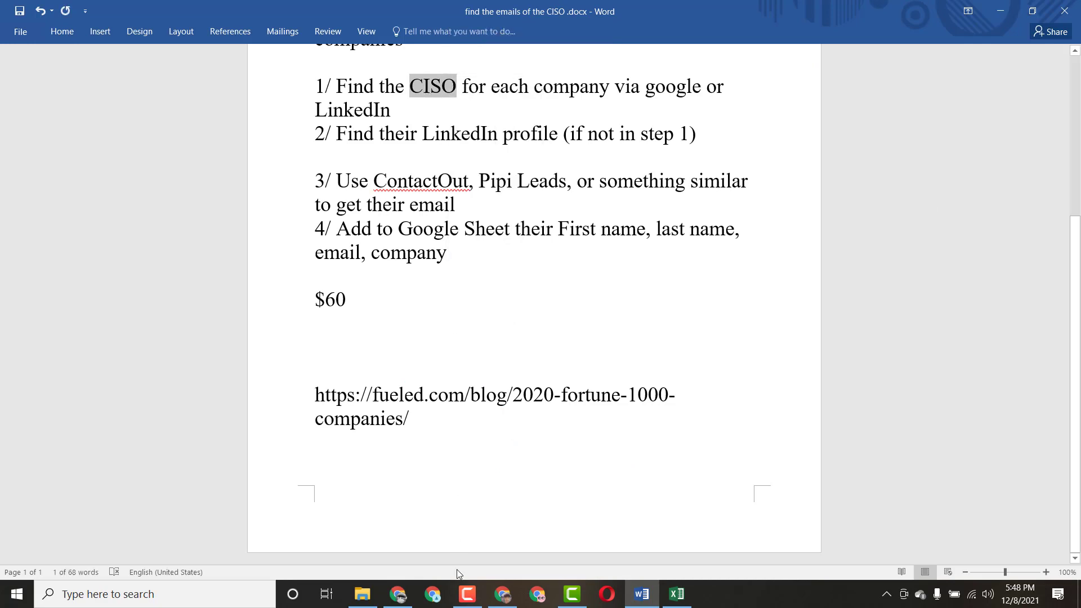
left_click(399, 594)
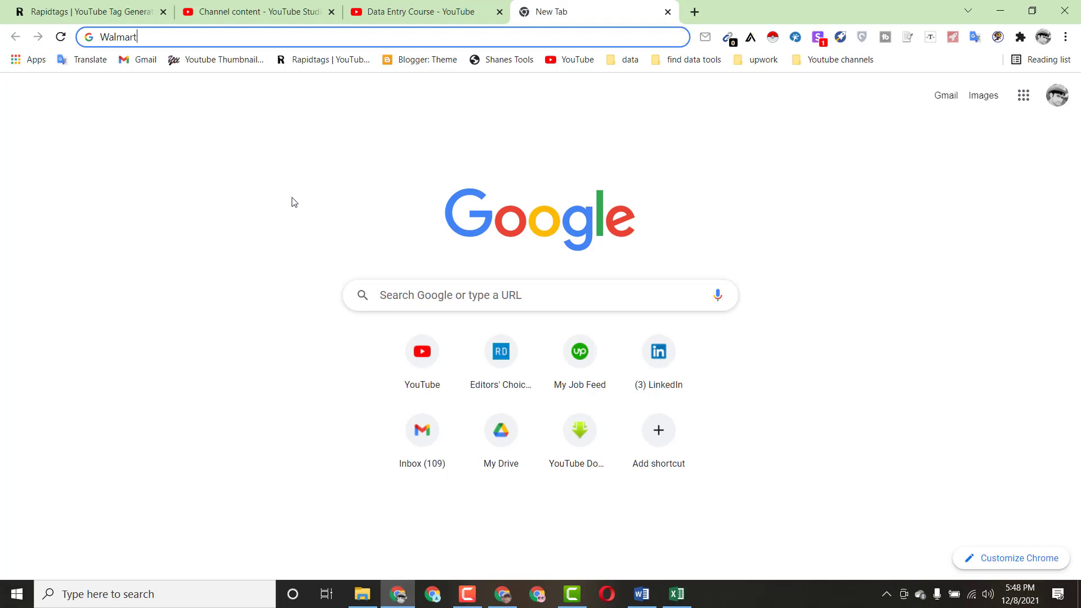
right_click(167, 37)
left_click(202, 132)
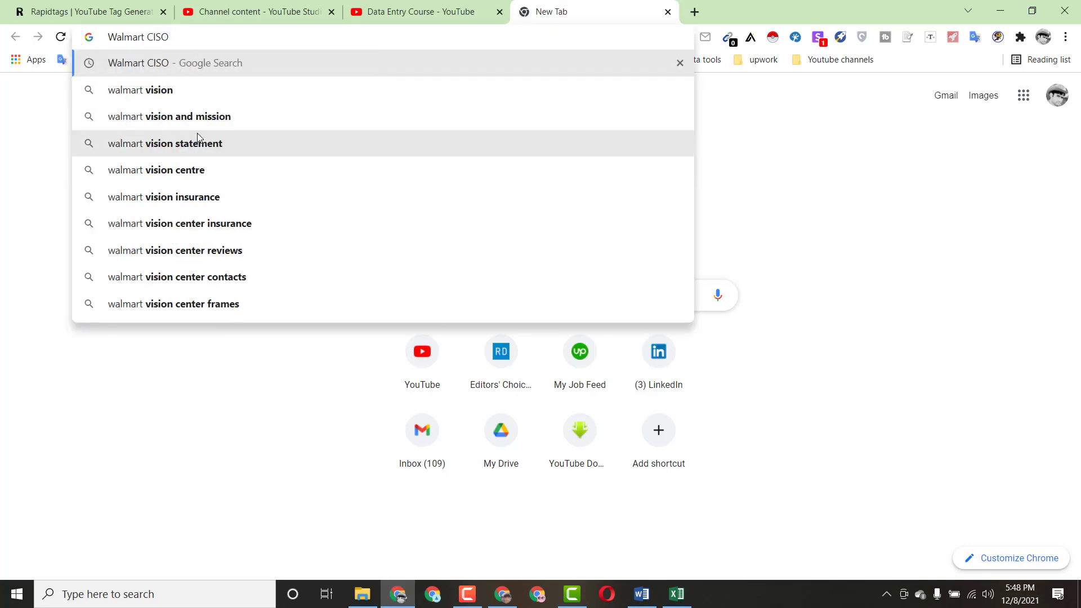
key("Return")
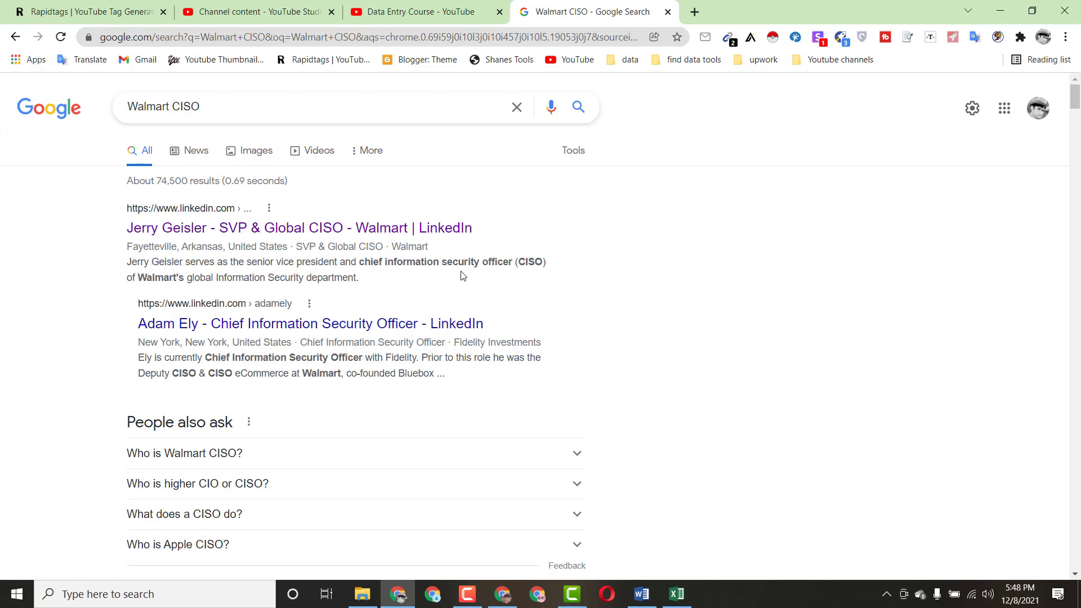
- Open the first LinkedIn result, Walmart's SVP & Global CISO, in a new tab, closing the duplicate tab
right_click(207, 230)
left_click(228, 239)
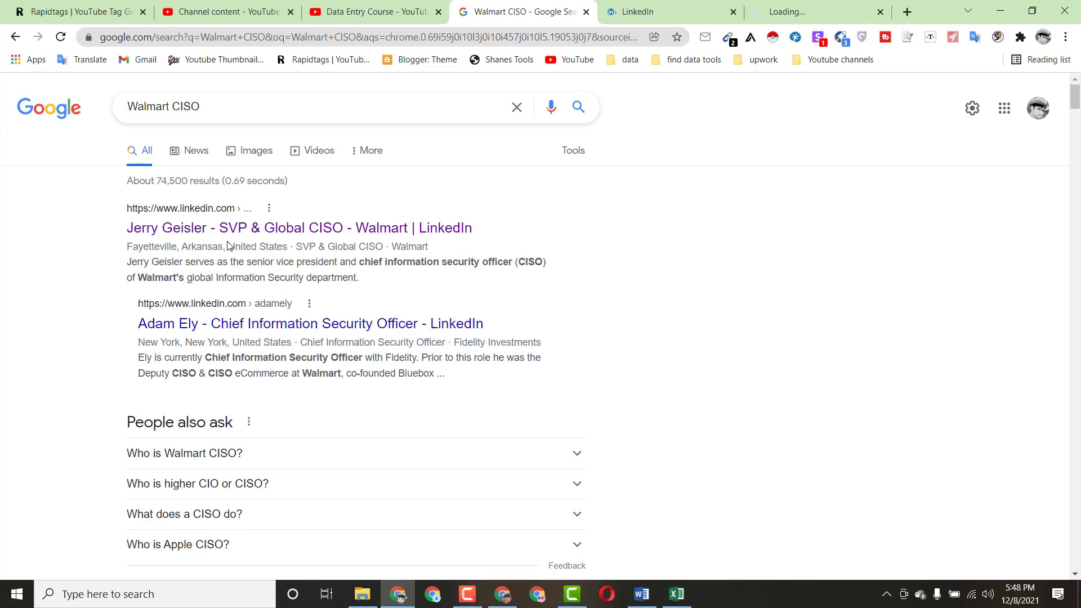
left_click(881, 12)
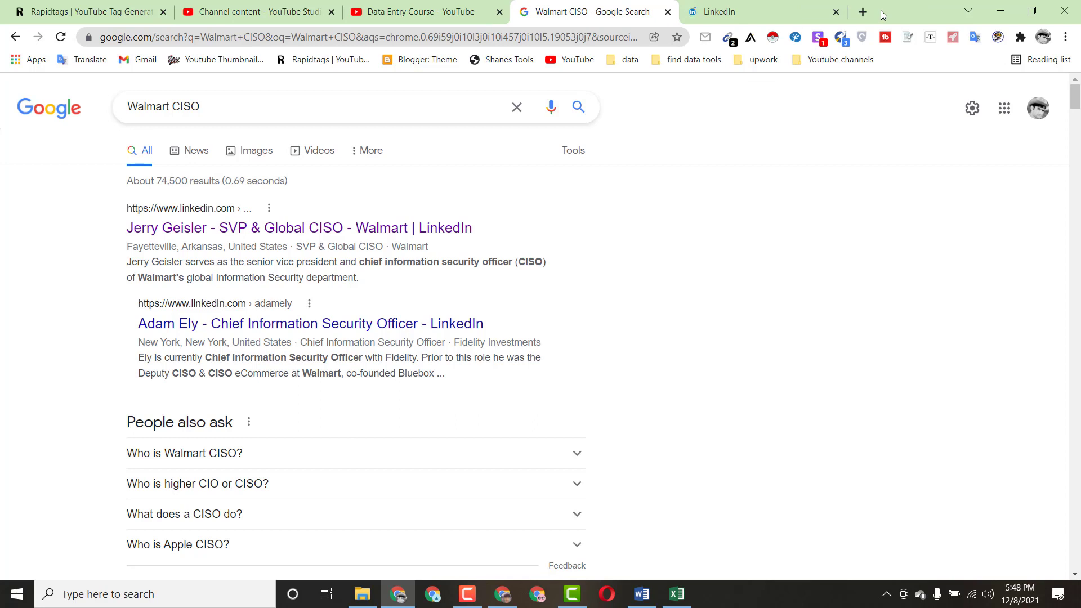
left_click(763, 13)
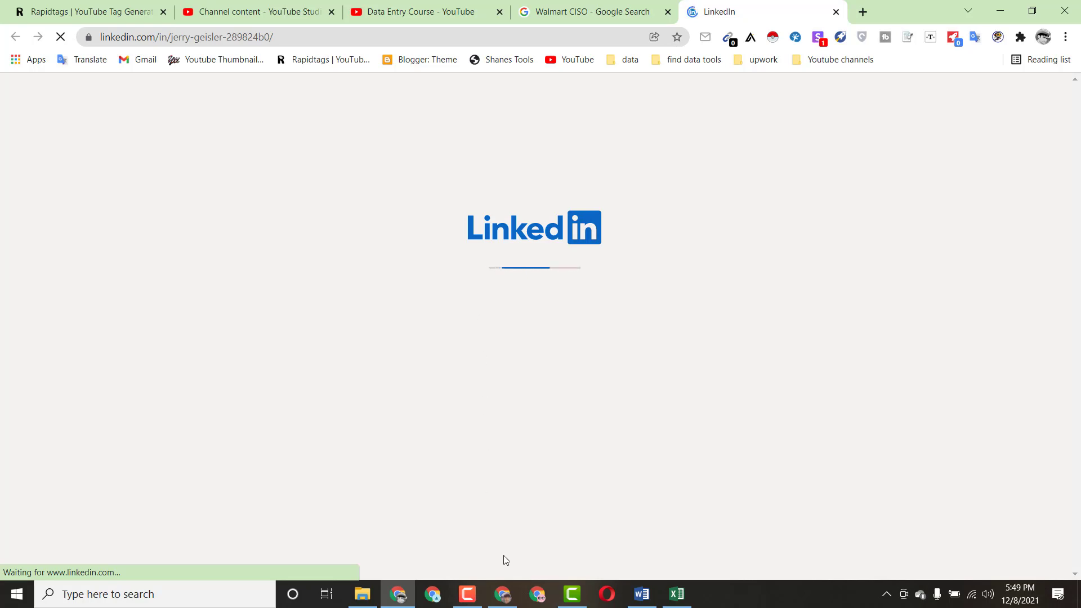
- In the other Chrome window, browse the Easy Mentor channel's uploads and open the Lead Generation Master Course playlist
left_click(502, 597)
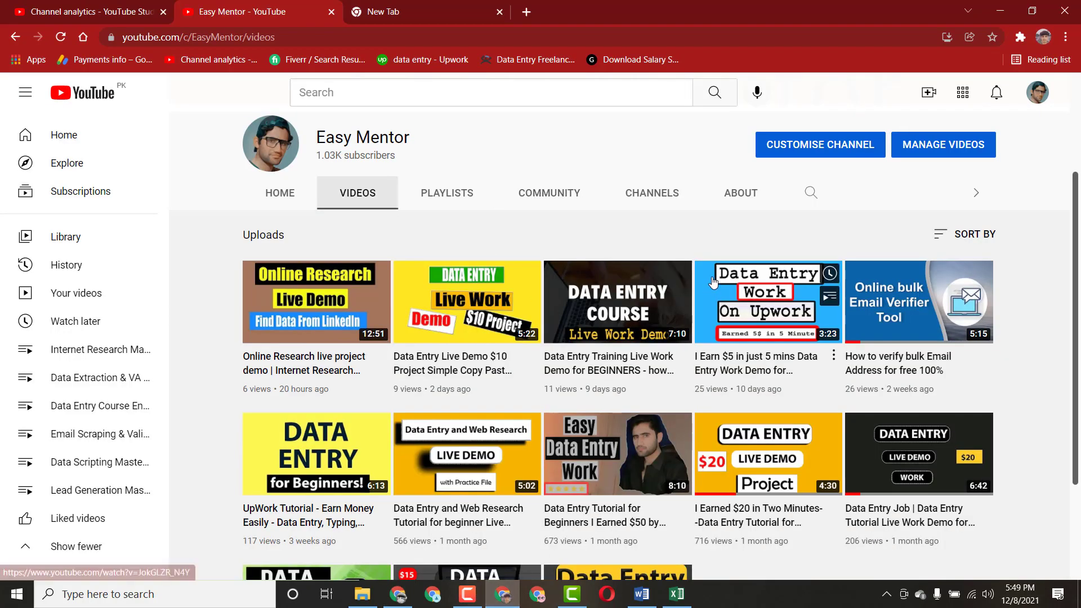
mouse_move(714, 281)
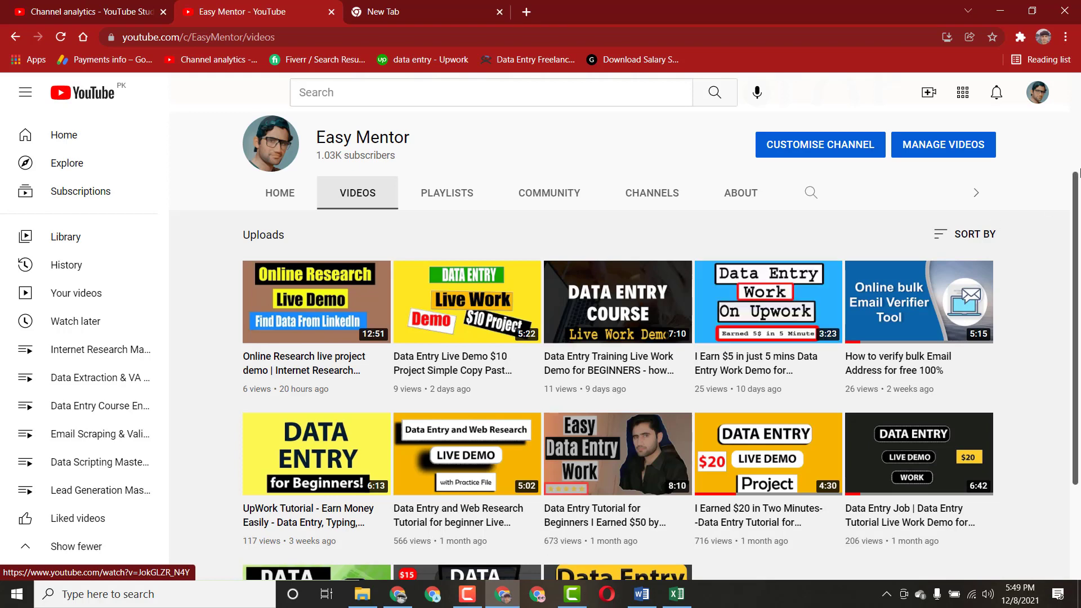
scroll(1078, 232, "down", 3)
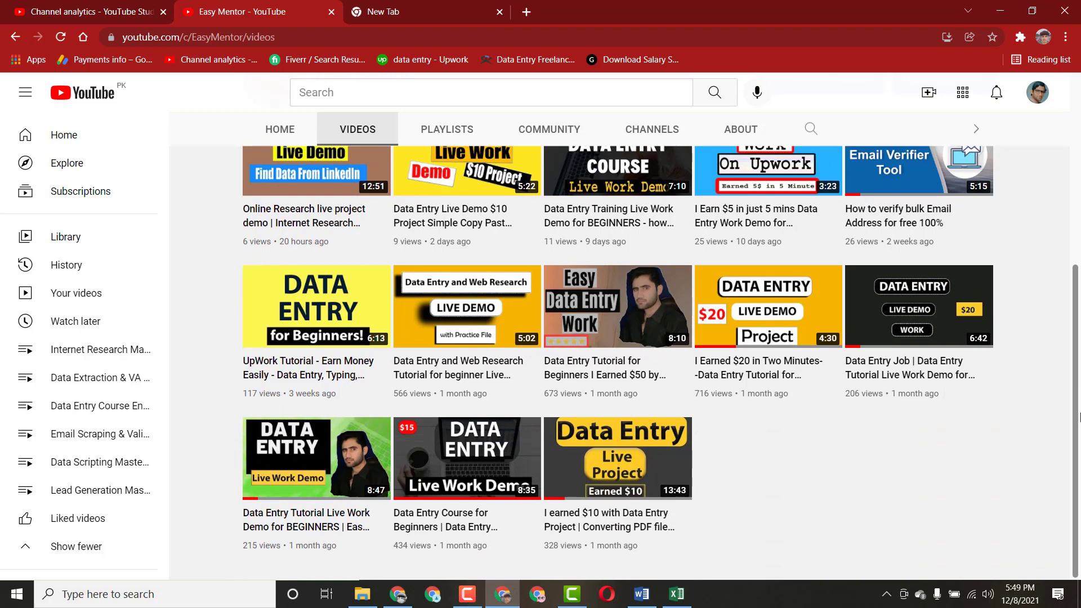
left_click_drag(1078, 415, 1080, 278)
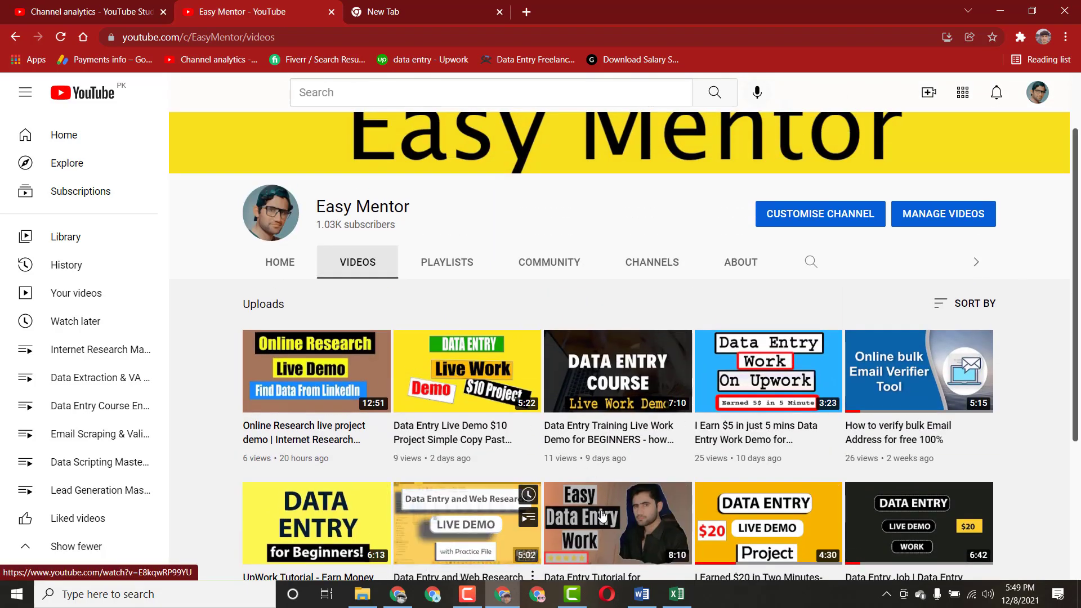
left_click(81, 500)
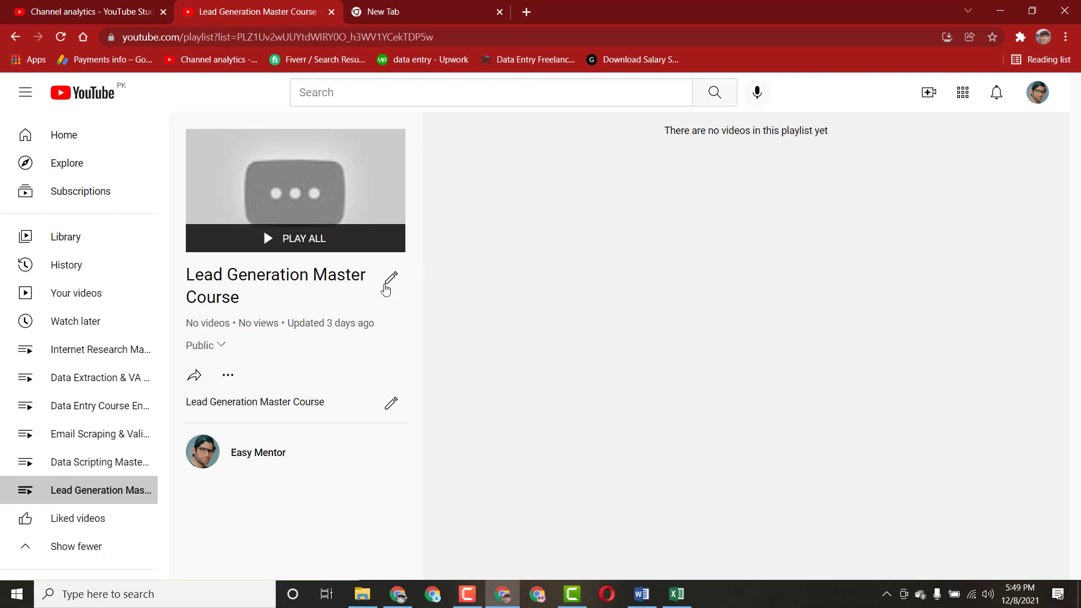
- Copy the first name of Walmart's CISO from the LinkedIn profile in Chrome and paste it into cell C2 in Excel
left_click(398, 594)
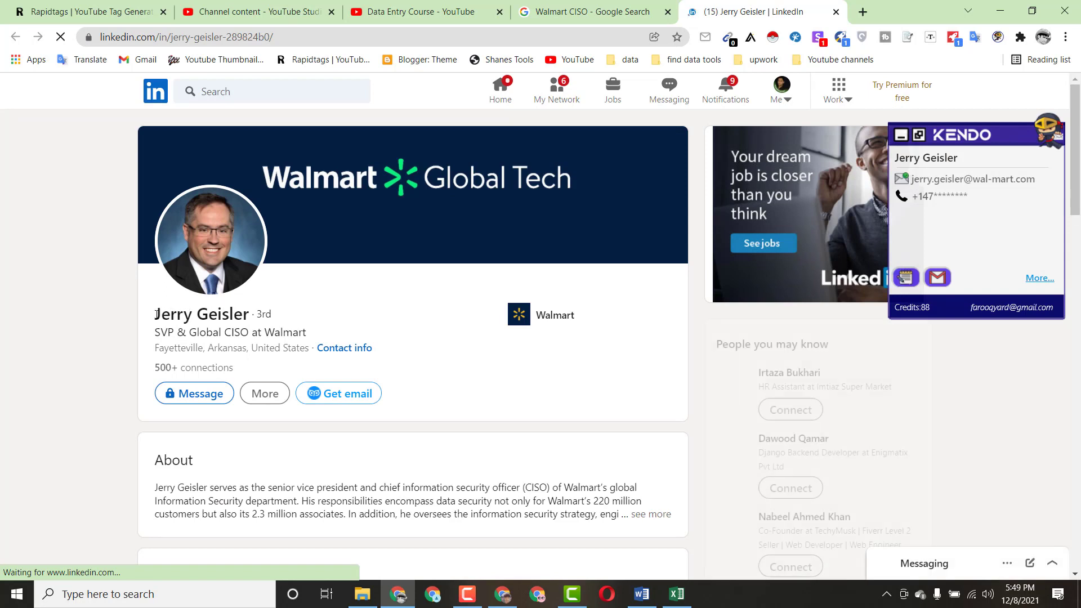
double_click(188, 318)
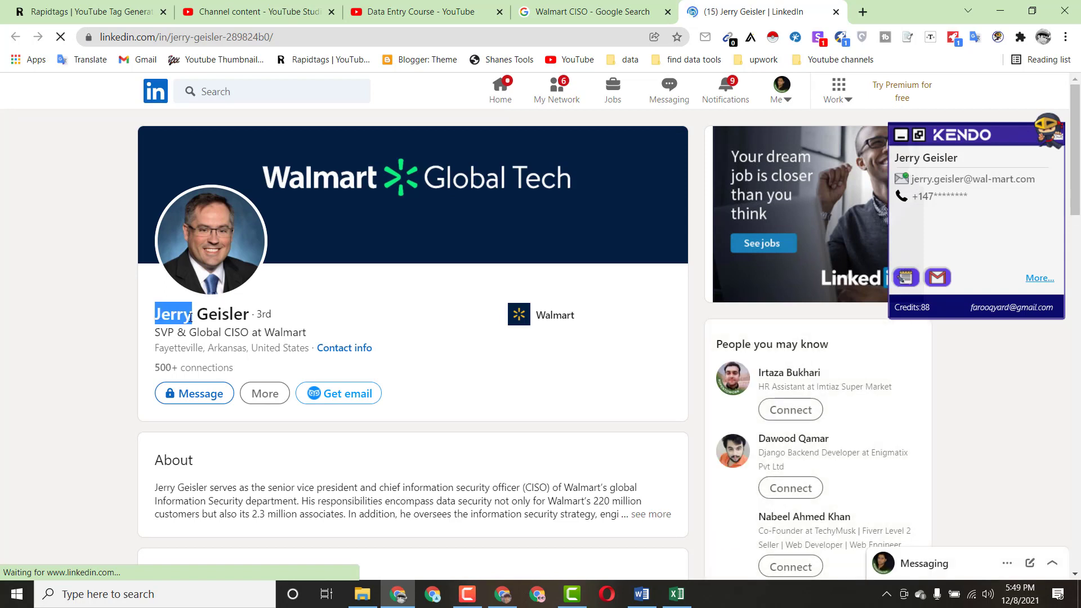
right_click(187, 318)
left_click(202, 328)
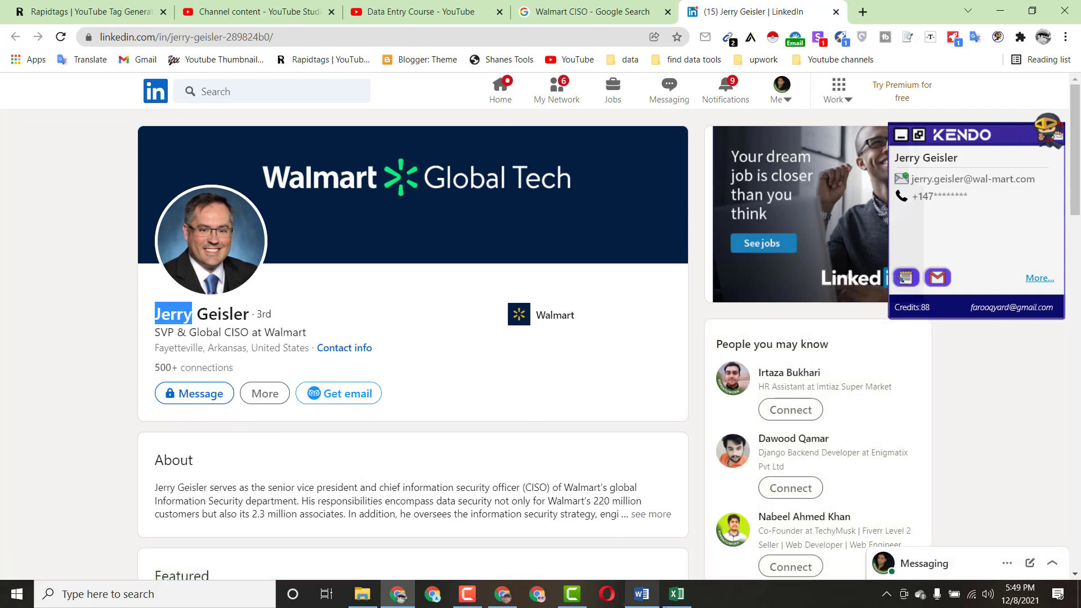
left_click(677, 595)
left_click(289, 201)
right_click(290, 201)
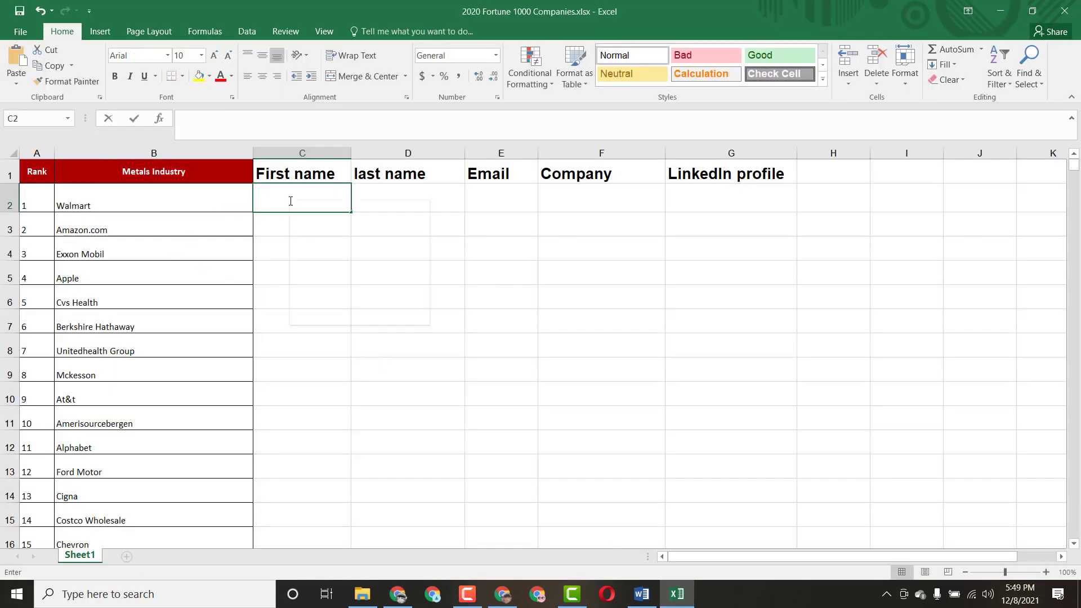
left_click(310, 259)
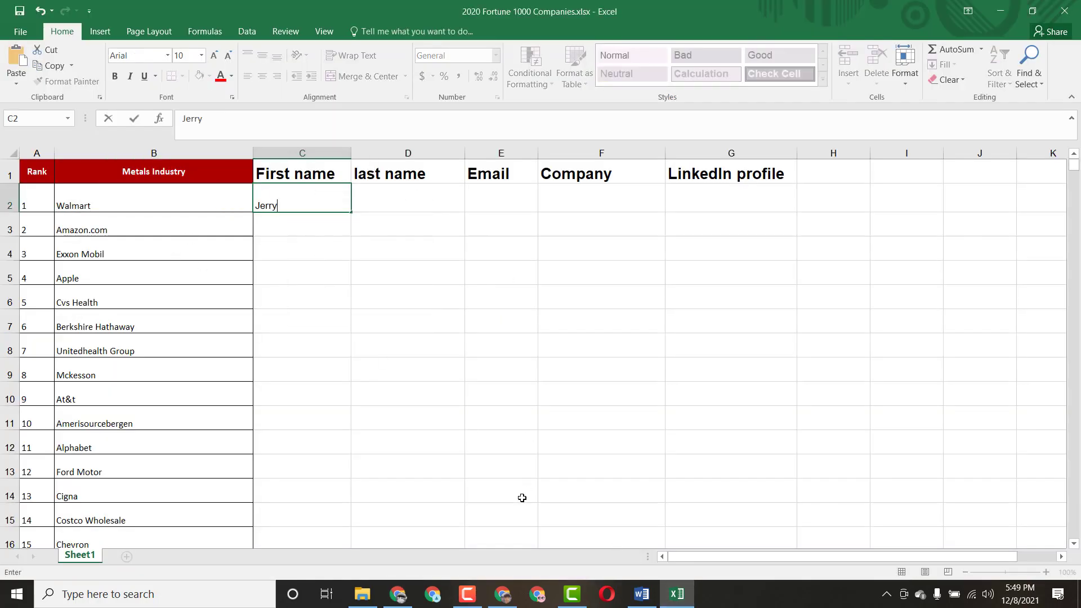
- Copy the CISO's last name from the LinkedIn profile in Chrome and paste it into cell D2 in Excel
left_click(398, 595)
left_click_drag(249, 315, 203, 314)
right_click(213, 313)
left_click(242, 324)
left_click(677, 594)
left_click(374, 203)
right_click(374, 203)
left_click(372, 260)
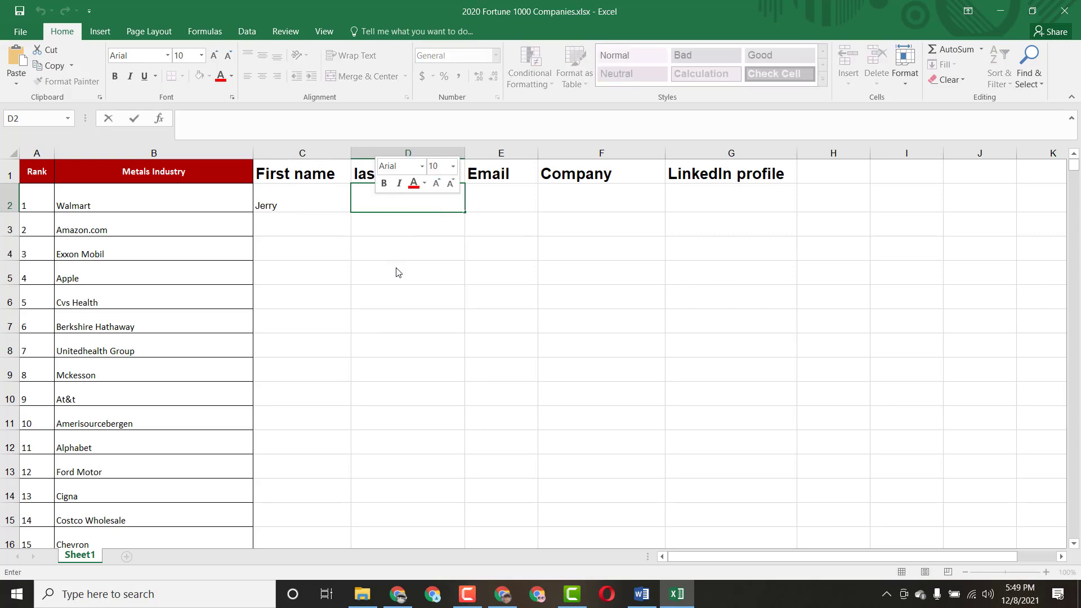
left_click(422, 316)
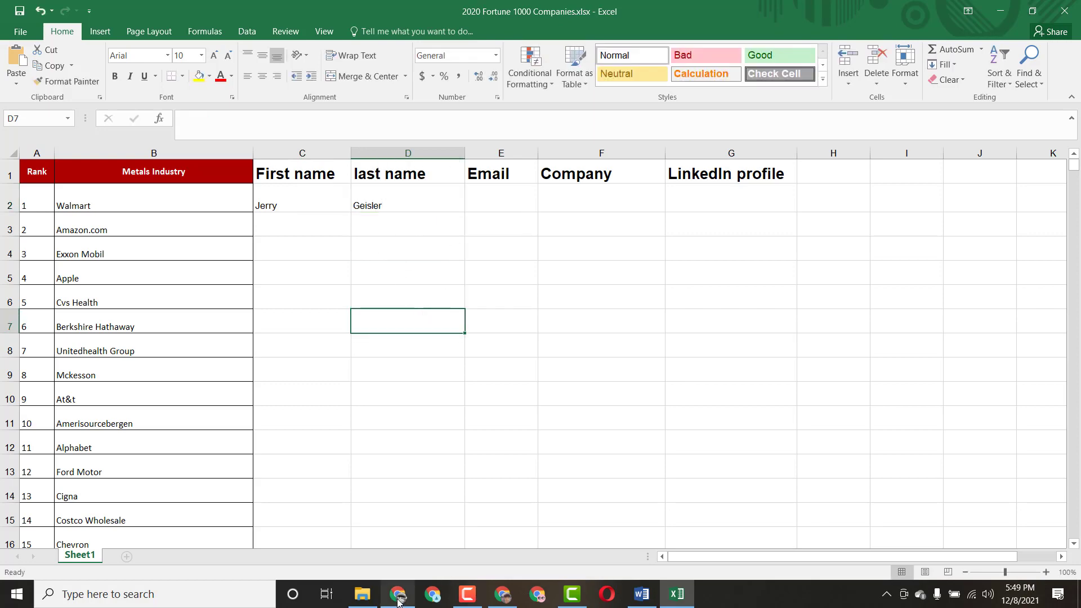
left_click(398, 596)
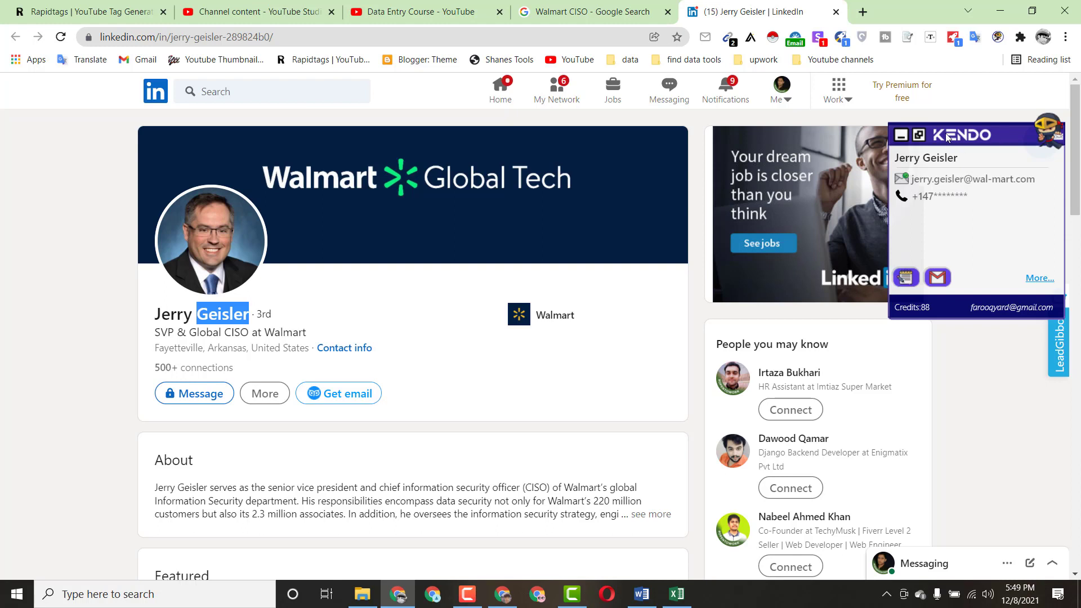
left_click(983, 178)
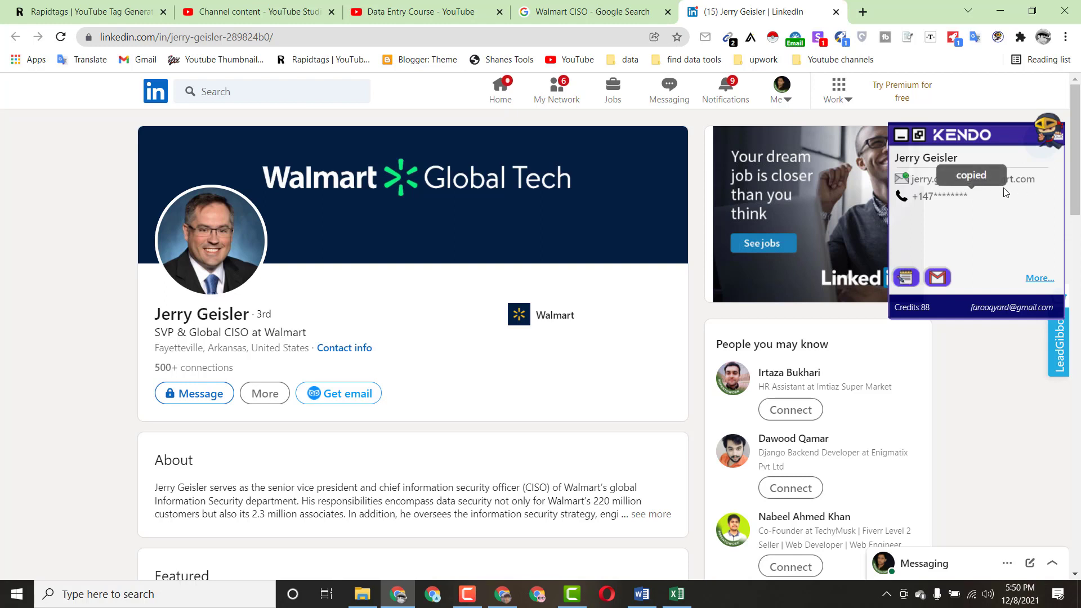
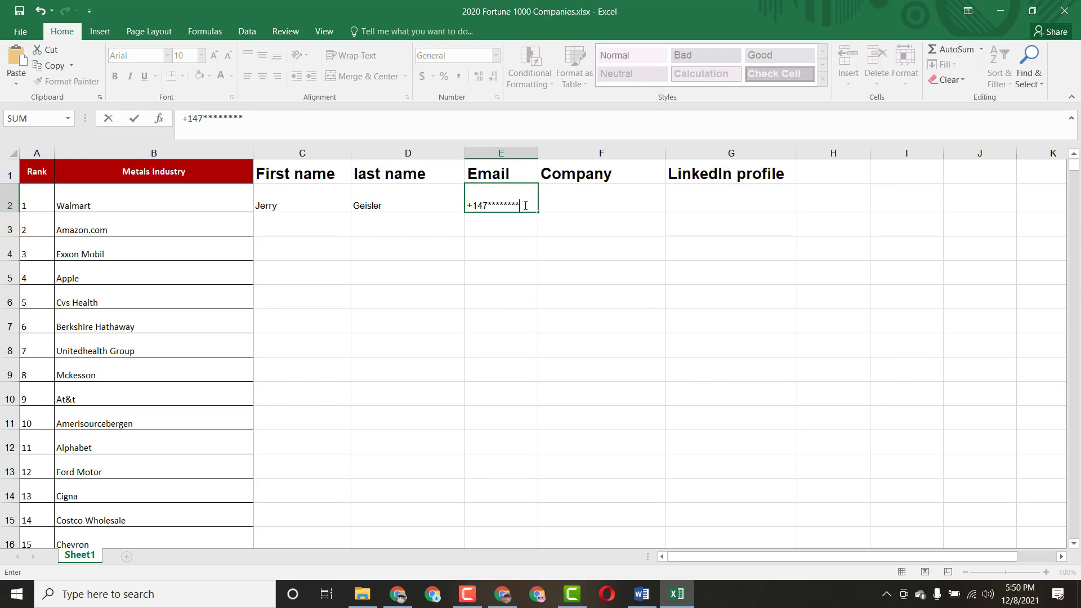
key("BackSpace")
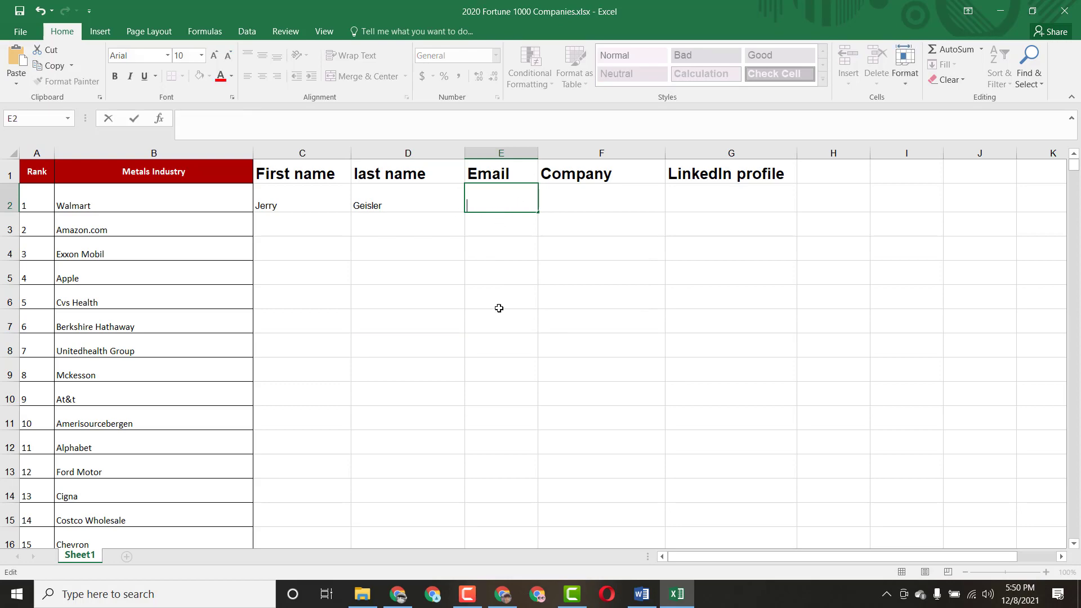
- Copy the CISO's email address from the Kendo panel in Chrome and paste it into cell E2 in Excel
left_click(410, 586)
left_click_drag(1039, 186, 904, 181)
right_click(904, 182)
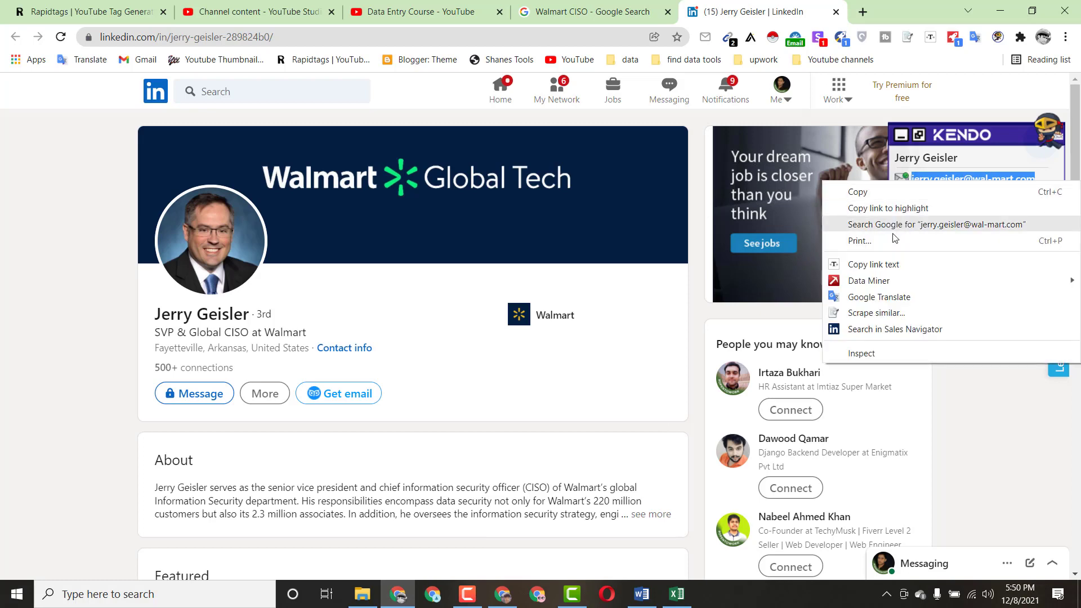
left_click(858, 191)
left_click(677, 594)
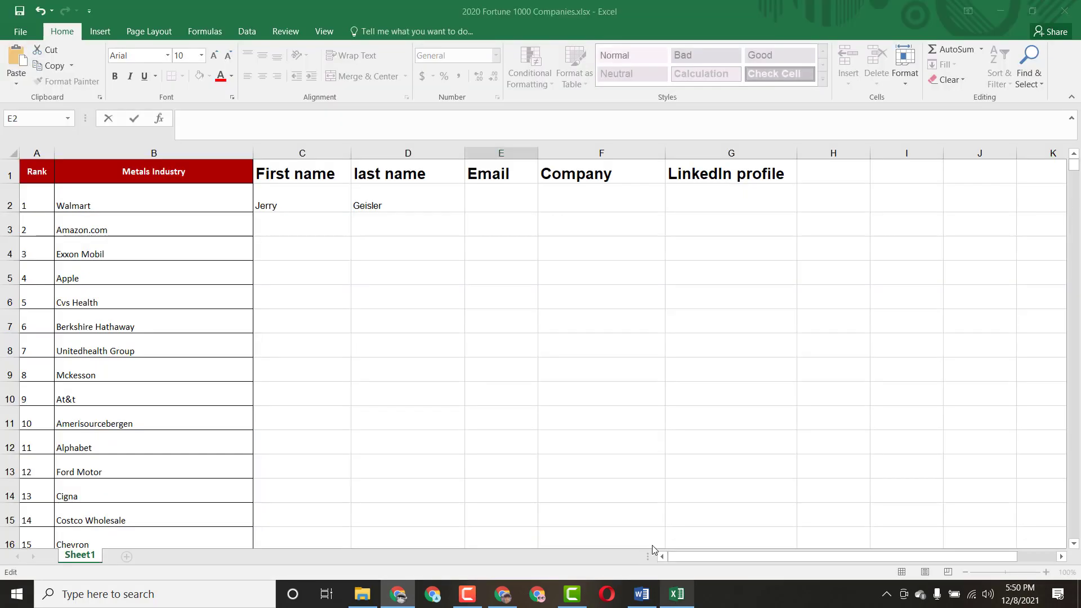
right_click(472, 206)
left_click(499, 260)
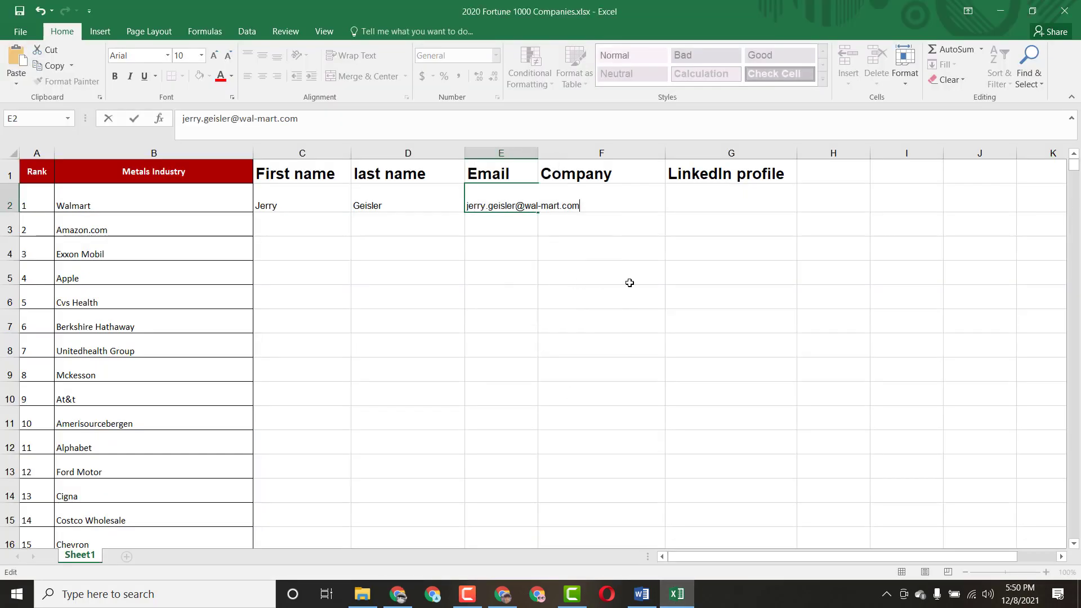
left_click(622, 297)
- Delete the Company header cell F1, shifting the cells up
left_click(573, 172)
right_click(573, 172)
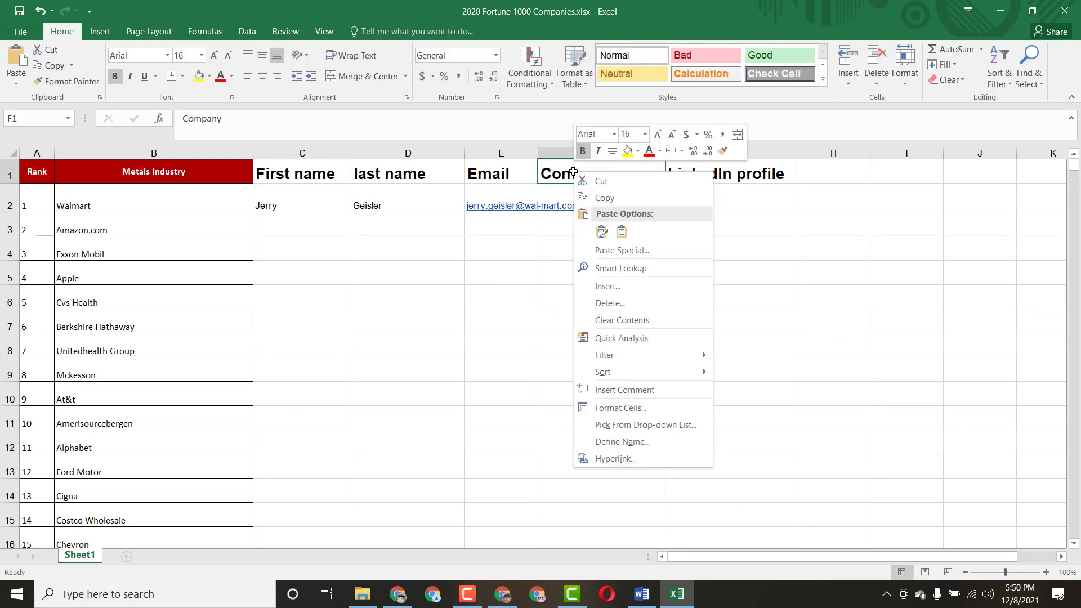
left_click(601, 302)
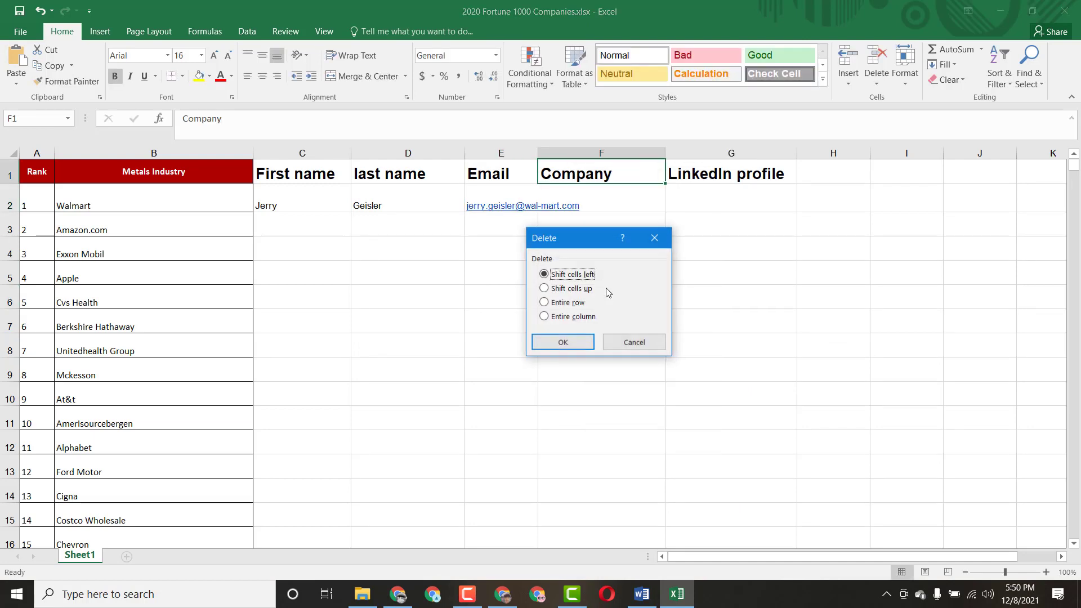
left_click(571, 293)
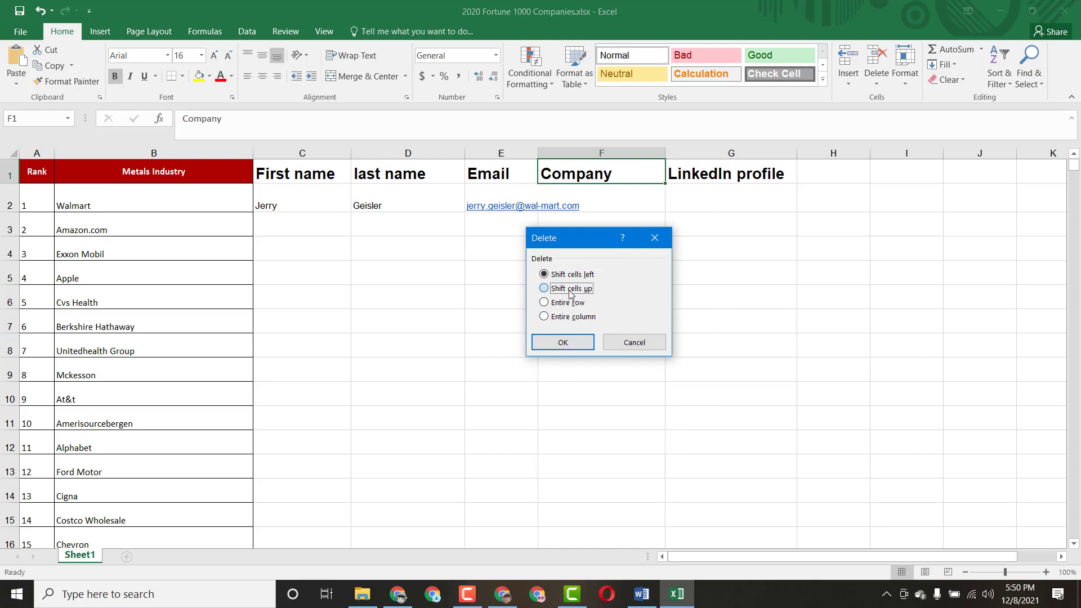
left_click(565, 343)
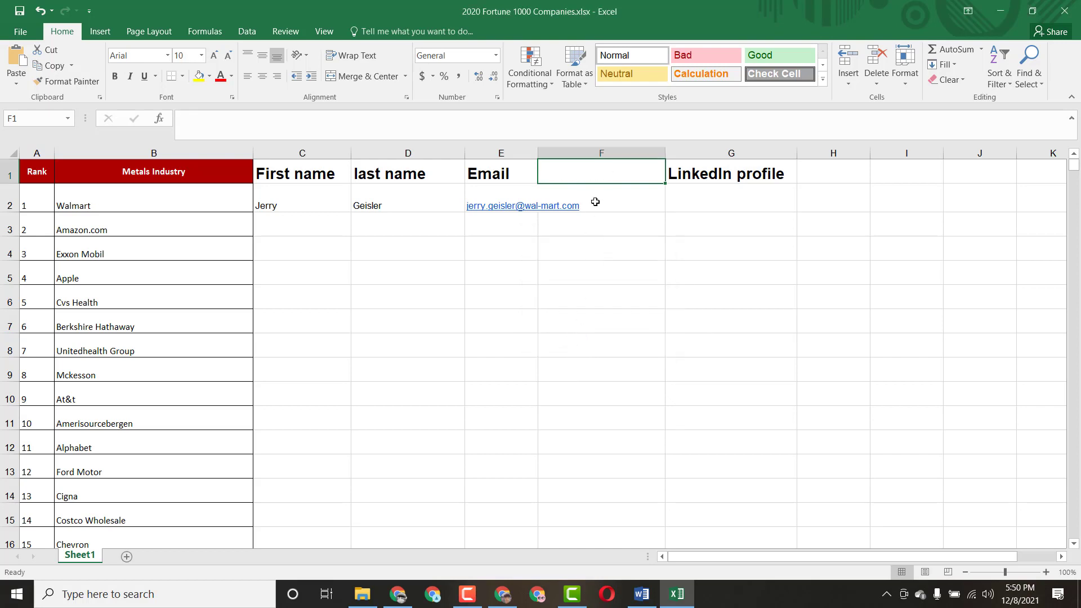
- Delete the entire column F between Email and LinkedIn profile, and widen the Email column to fit the address
right_click(587, 171)
left_click(571, 152)
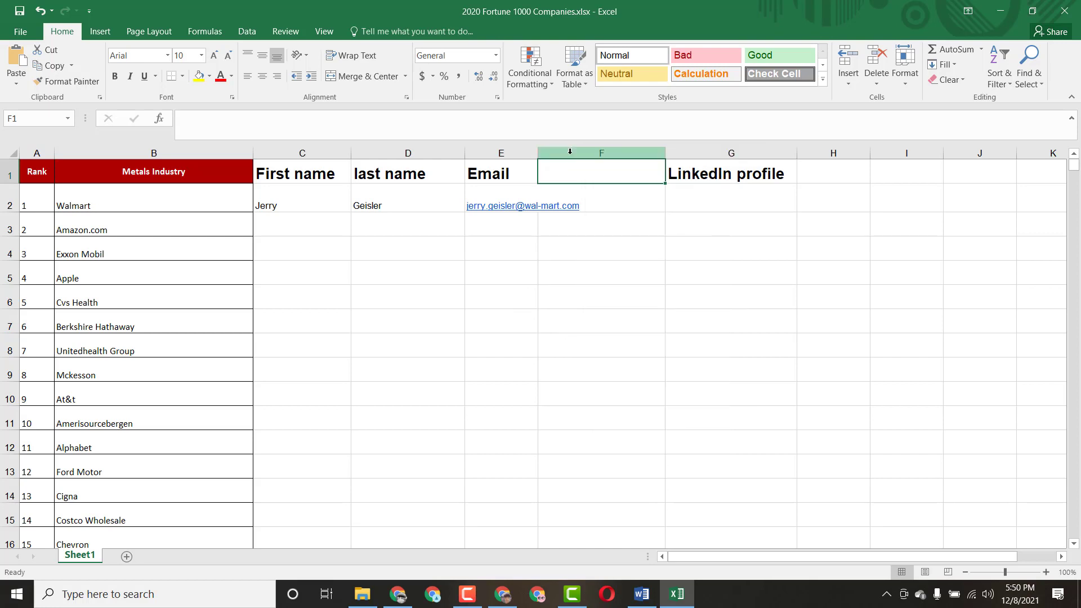
right_click(570, 151)
left_click(609, 270)
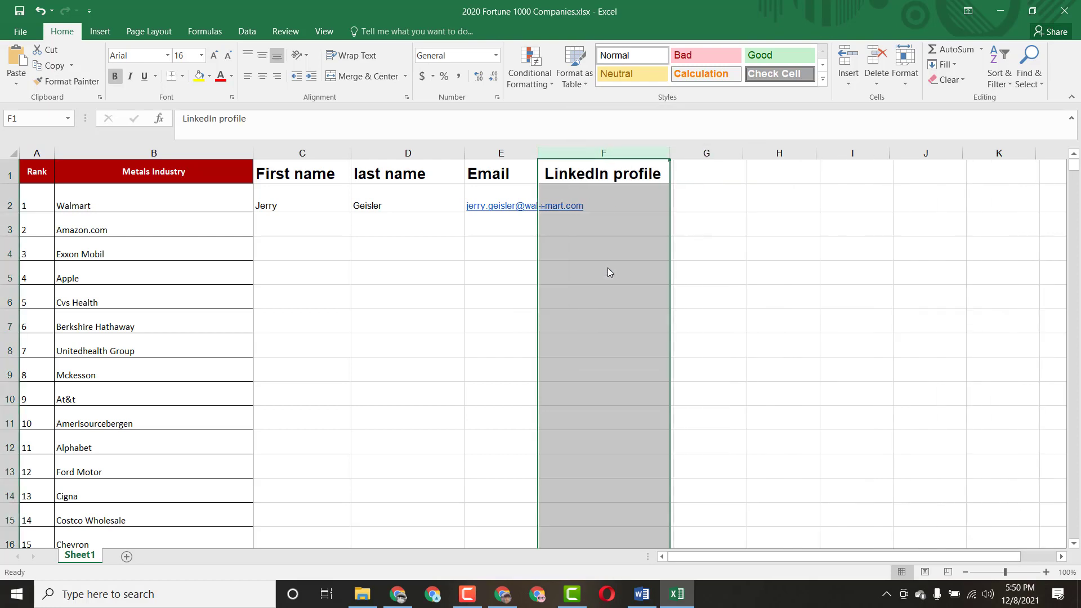
left_click(717, 338)
left_click_drag(541, 155, 635, 162)
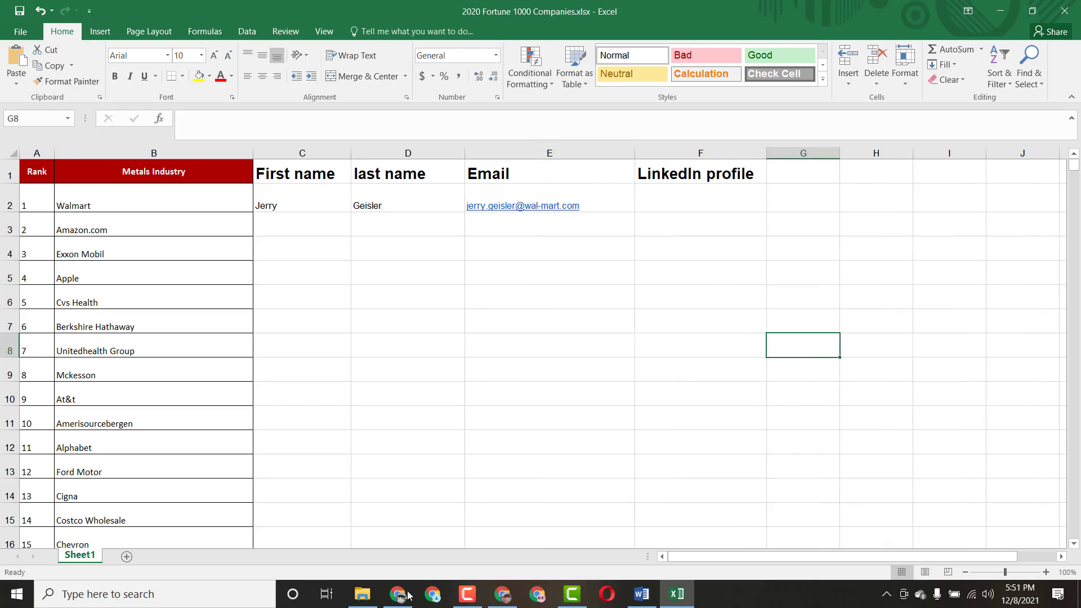
- Copy the CISO's LinkedIn profile URL from Chrome and paste it into cell F2 in Excel
left_click(412, 592)
left_click(194, 37)
right_click(194, 37)
left_click(225, 115)
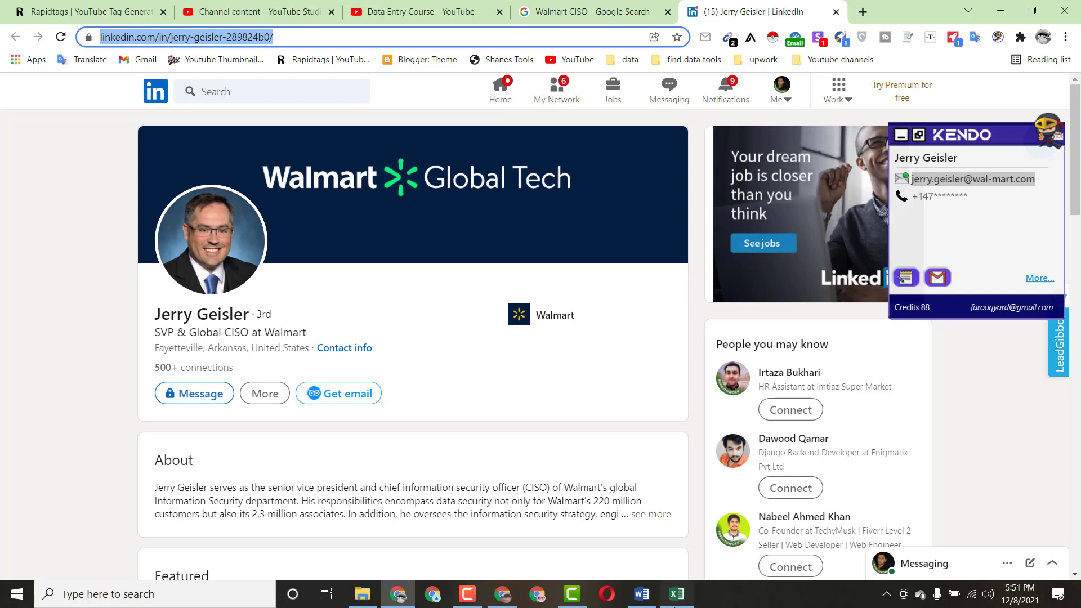
left_click(677, 594)
left_click(672, 199)
right_click(672, 198)
left_click(697, 256)
left_click(684, 327)
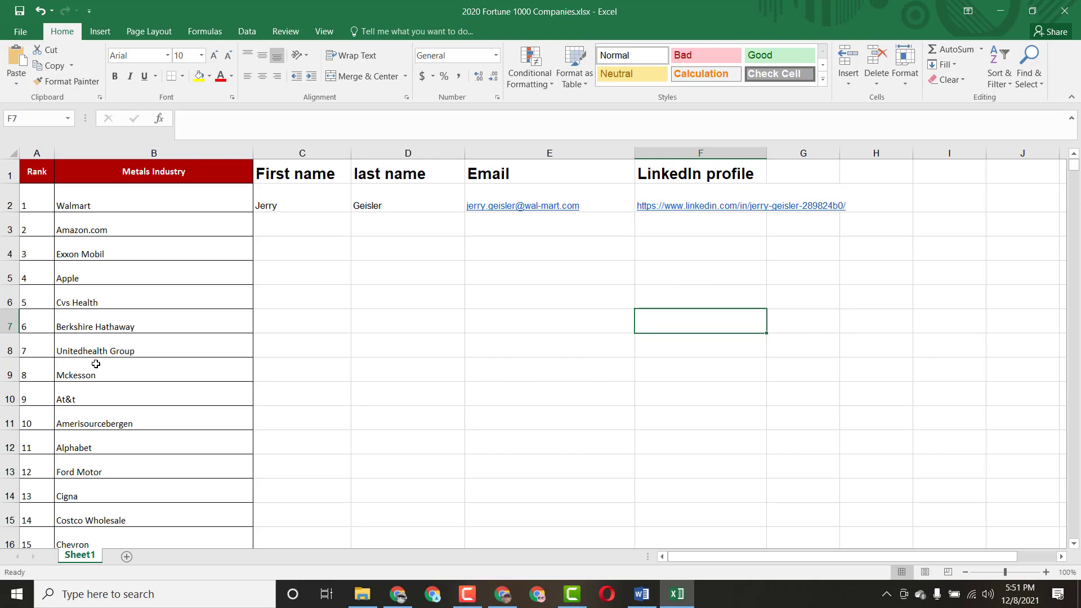
- Copy the company name Amazon.com from cell B3 and load it as an address in a new Chrome tab
left_click(123, 228)
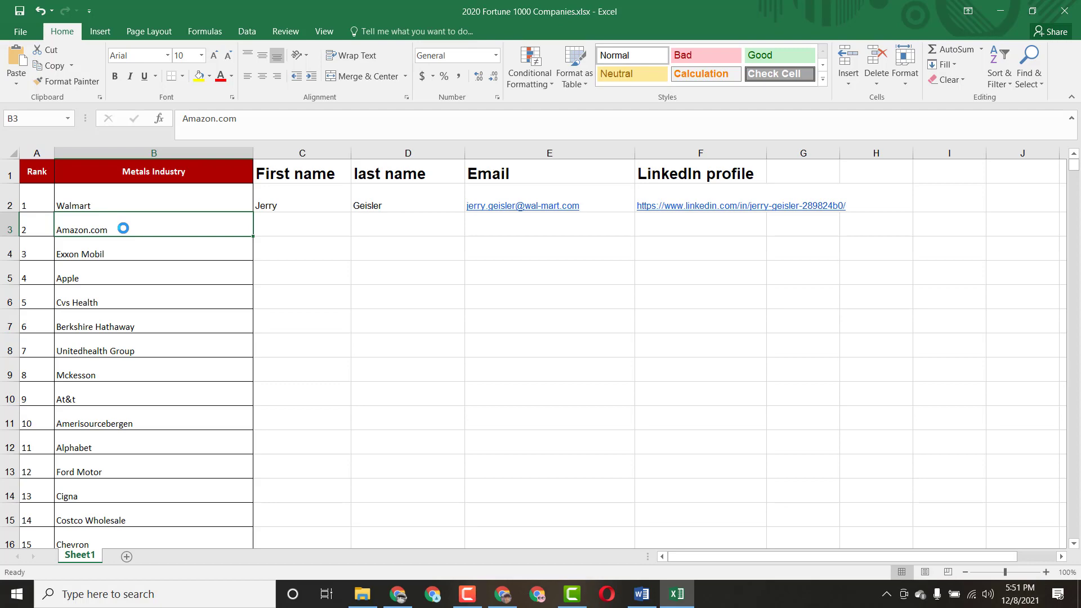
right_click(92, 233)
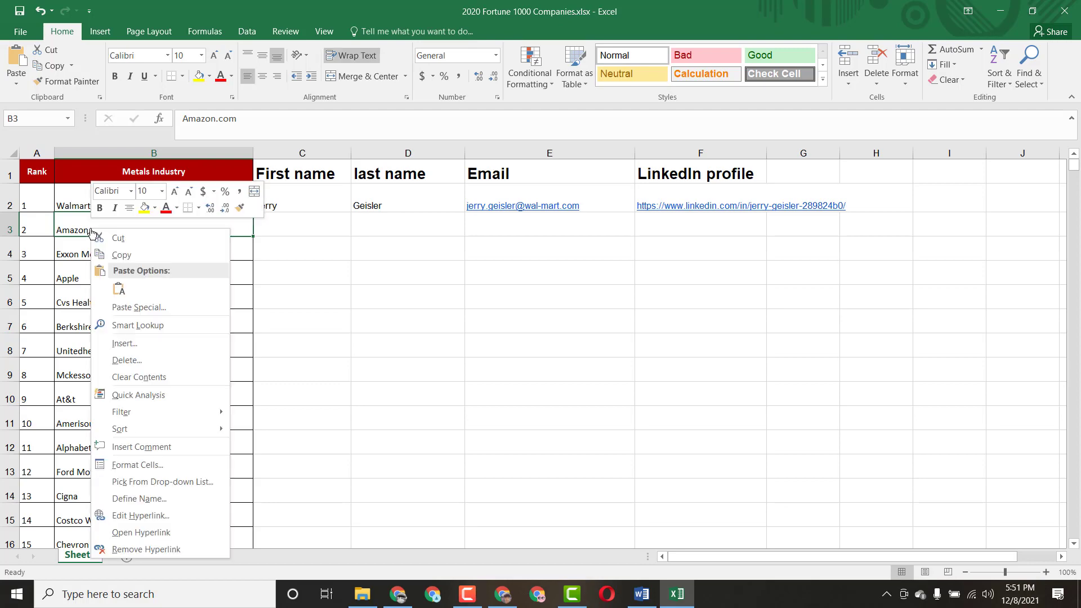
left_click(116, 249)
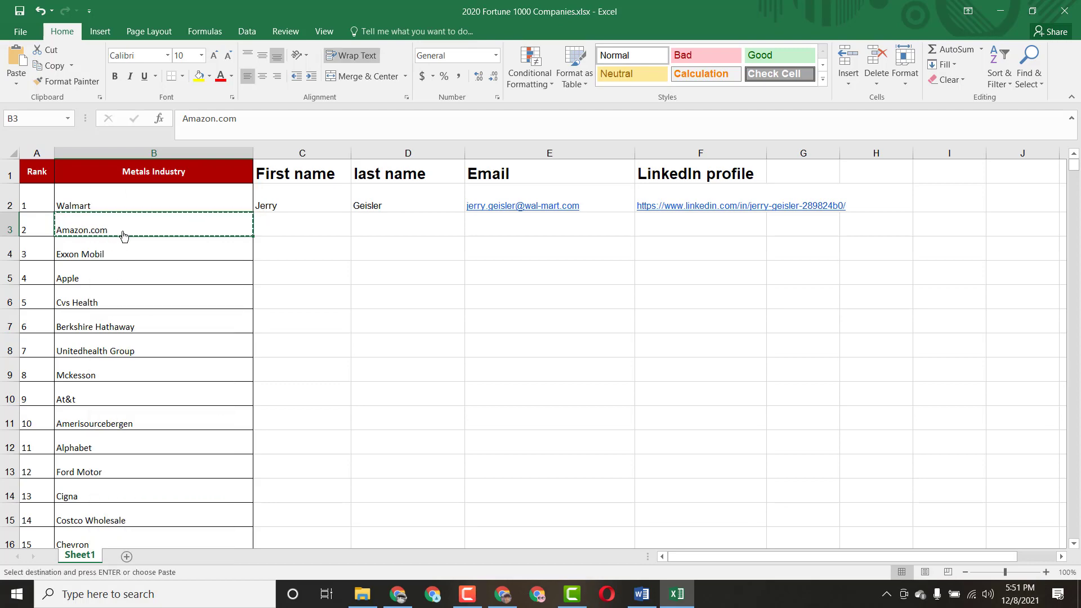
key("alt+Tab")
key("ctrl+t")
key("ctrl+v")
key("Return")
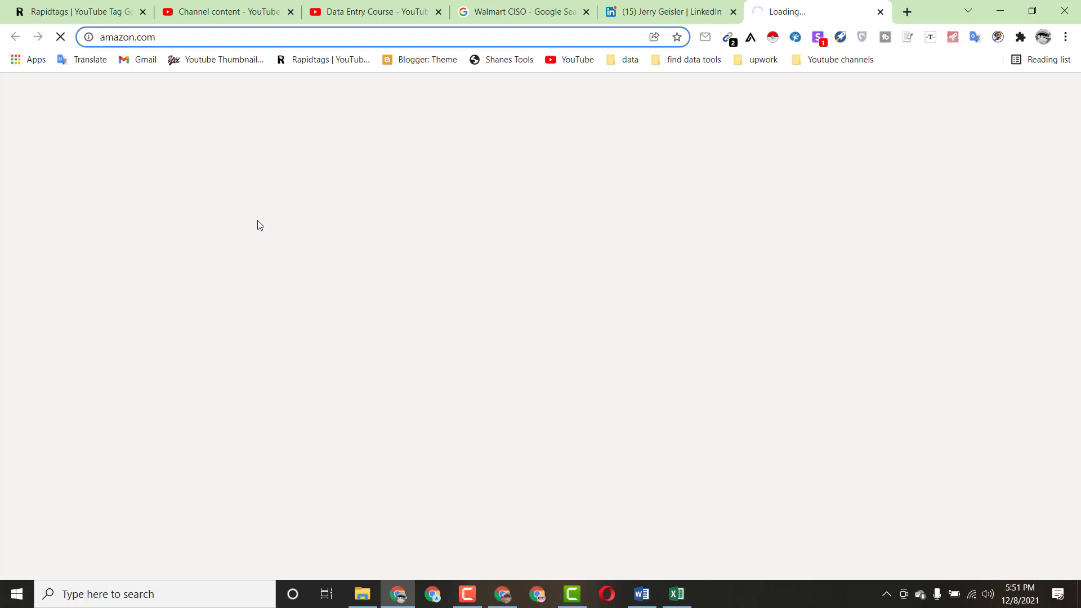
- Copy the Amazon site's web address, open another new tab, and close the Amazon tab
right_click(125, 36)
left_click(160, 112)
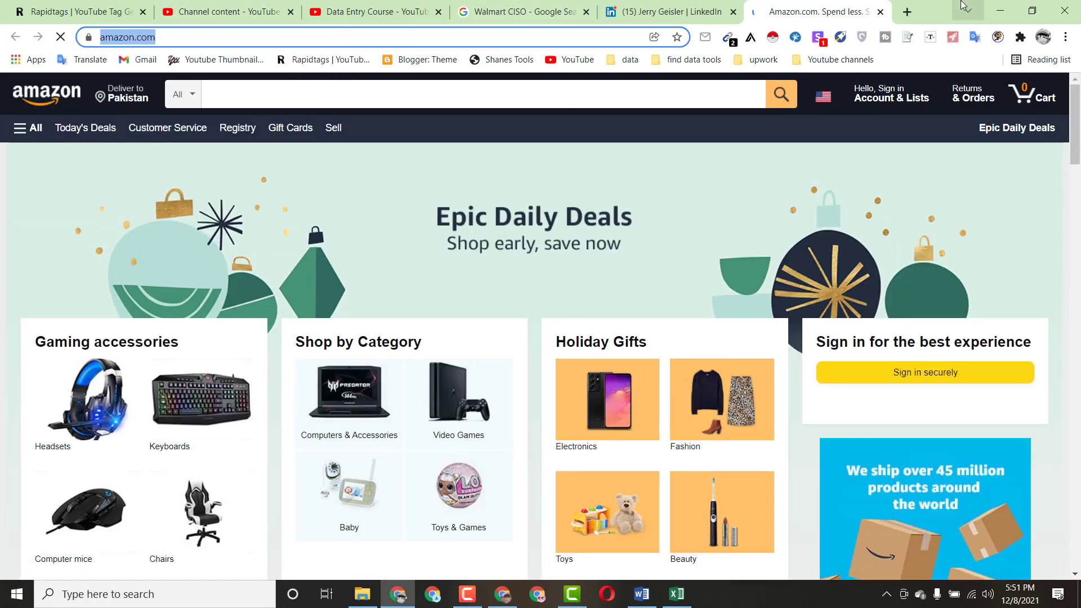
left_click(907, 12)
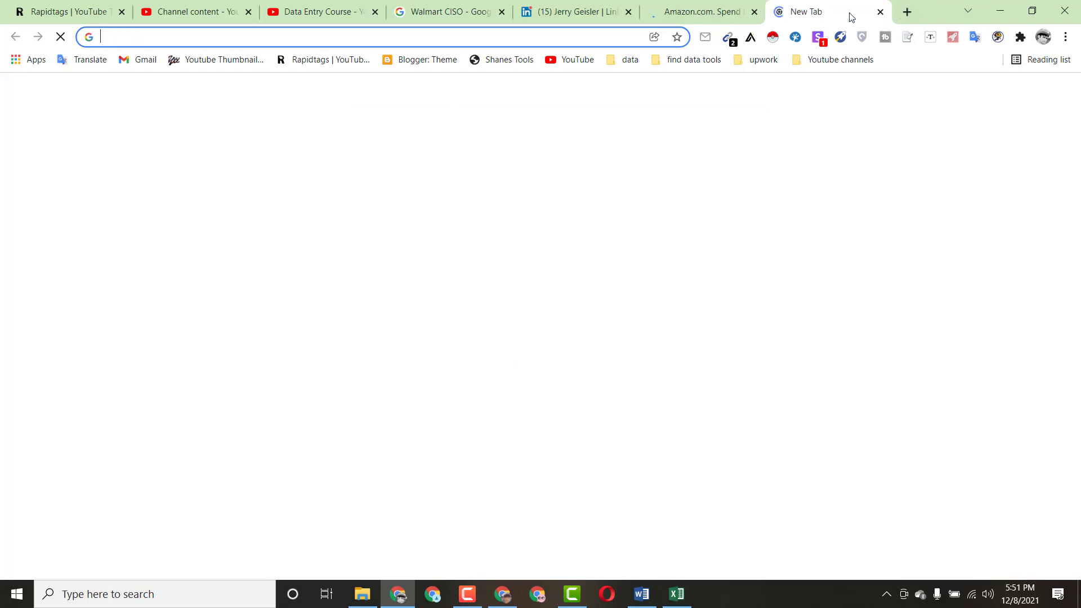
left_click(754, 12)
- In the "Walmart CISO" Google search, replace Walmart with the pasted Amazon address and trim it so the query reads "amazon CISO"
left_click(445, 12)
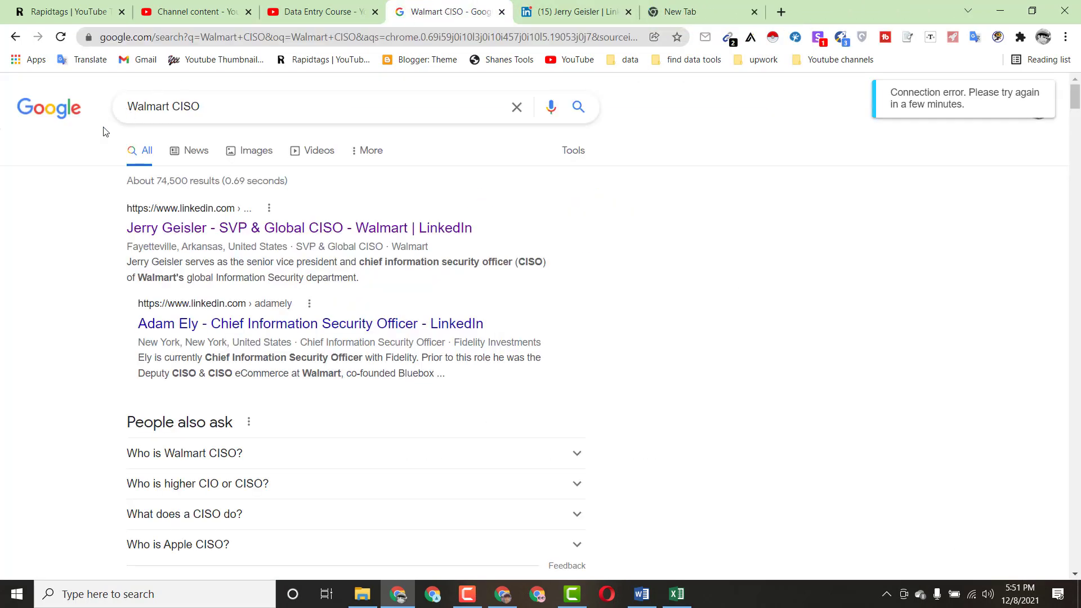
left_click(169, 106)
left_click_drag(169, 105, 112, 108)
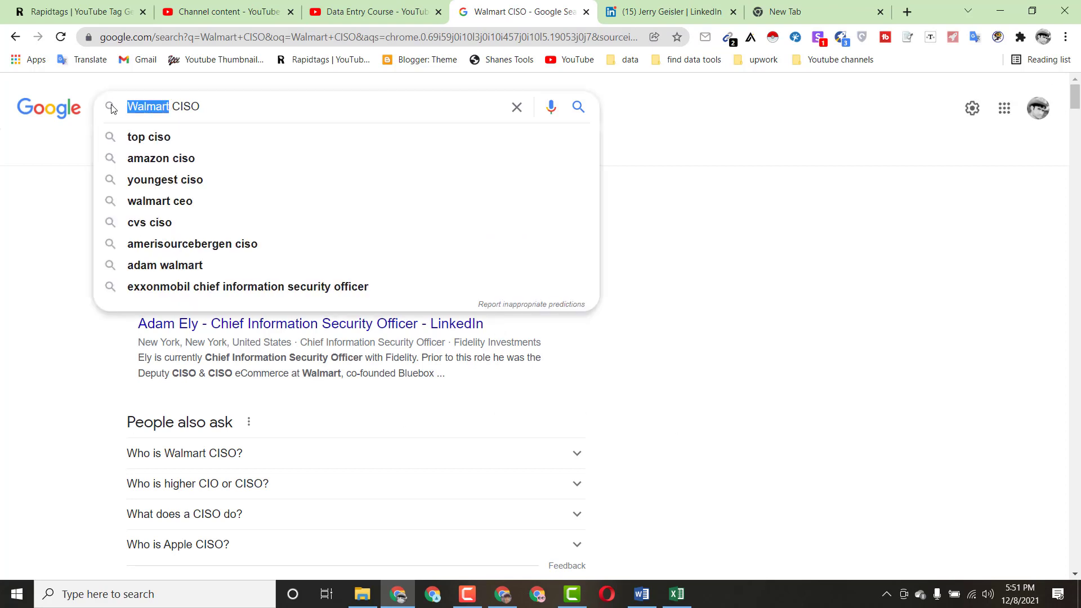
key("ctrl+v")
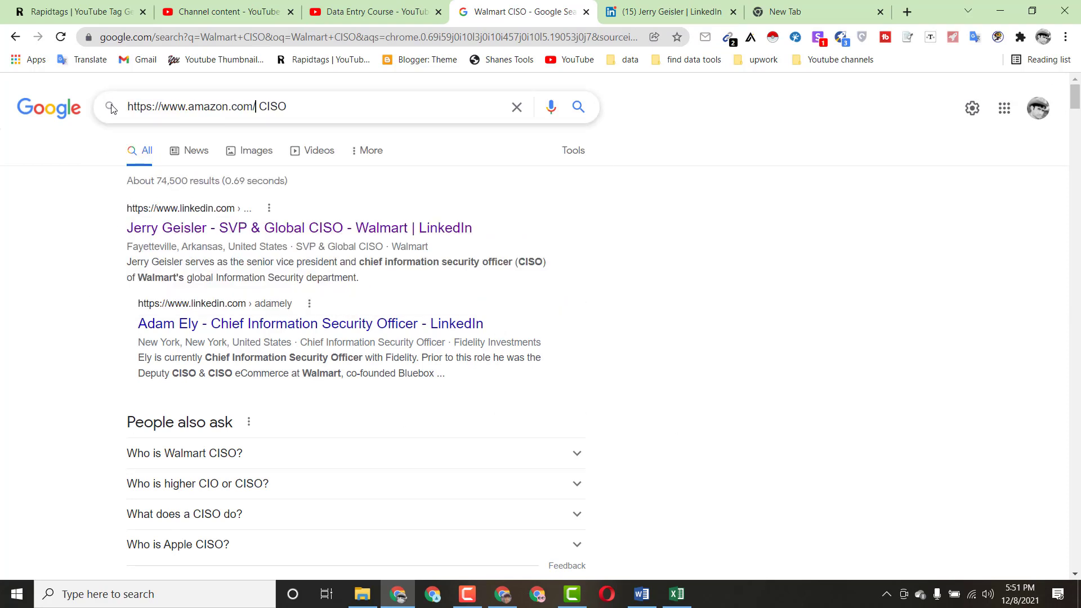
key("BackSpace")
key("BackSpace")
key("BackSpace")
key("BackSpace")
key("BackSpace")
left_click_drag(189, 107, 127, 107)
key("BackSpace")
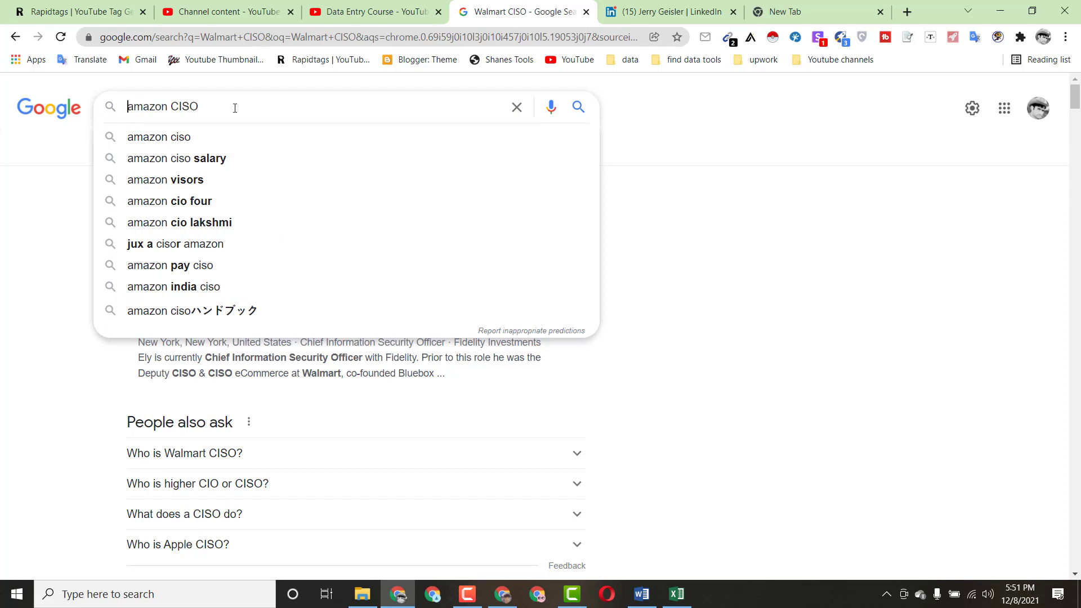
- Search Google for "amazon CISO" and open the first LinkedIn result, the AWS Chief Information Security Officer, in a new tab
key("Return")
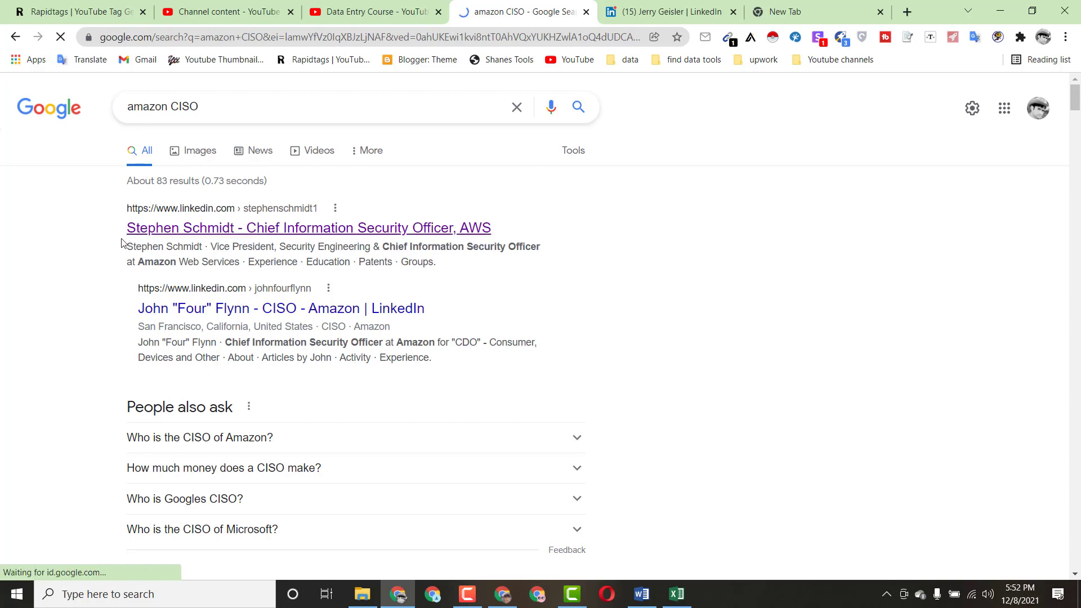
right_click(245, 232)
left_click(263, 242)
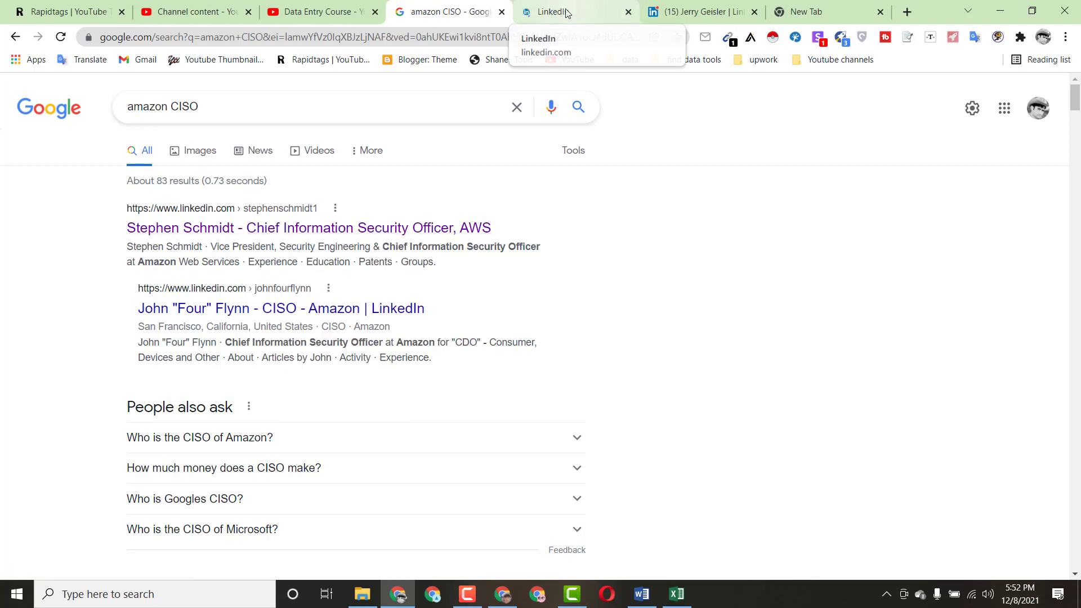
- Bring up the AWS CISO's LinkedIn profile and close the Walmart CISO's profile tab and the empty new tab
left_click(545, 7)
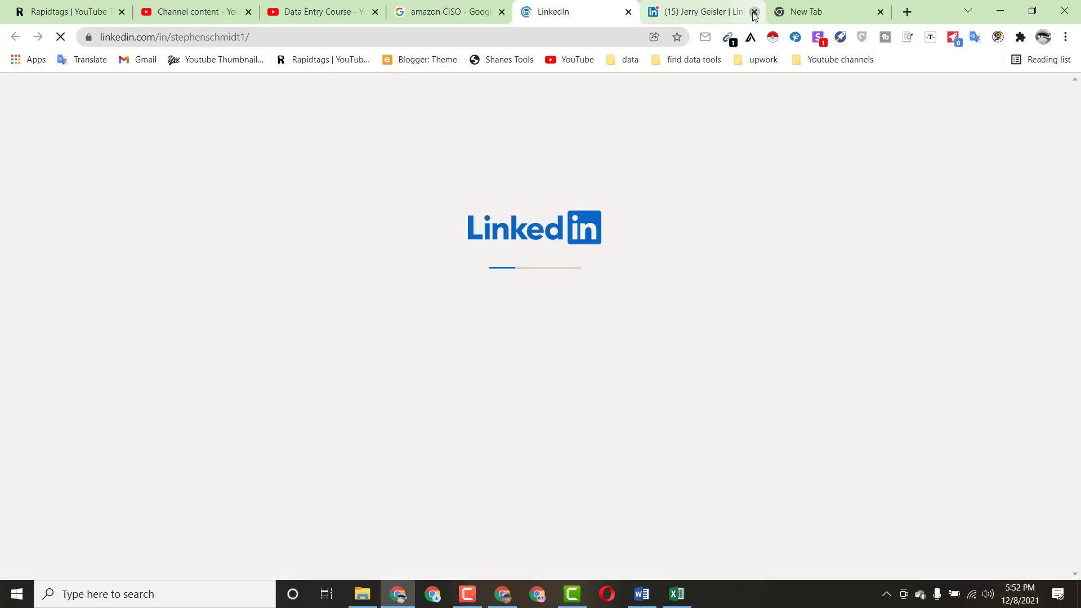
left_click(755, 12)
left_click(811, 12)
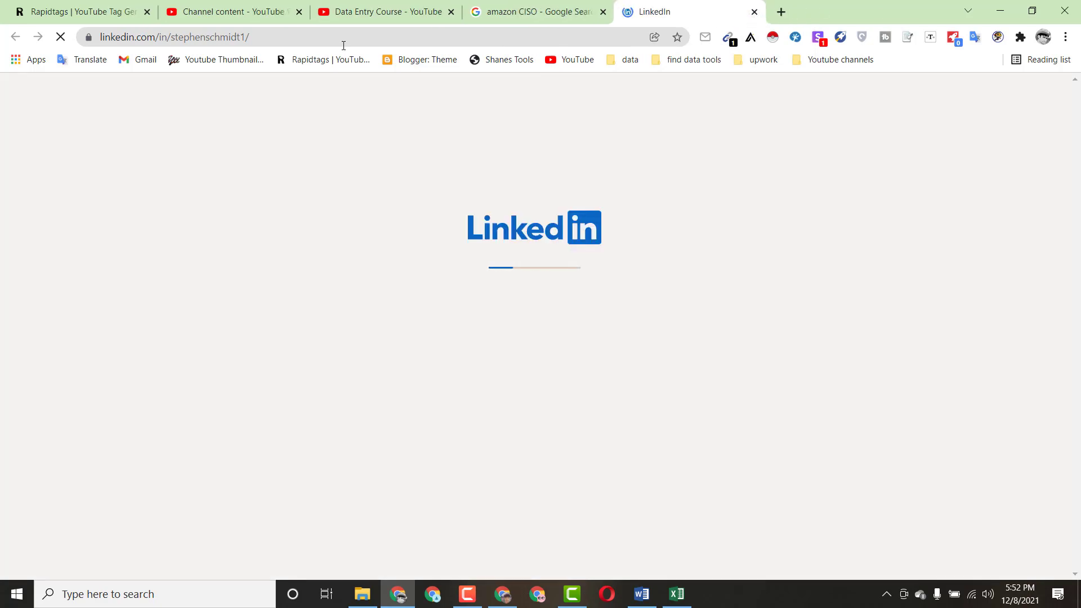
- Copy the AWS CISO's LinkedIn profile address from Chrome and paste it into cell F3 of the Excel sheet
left_click(197, 38)
right_click(198, 37)
left_click(235, 112)
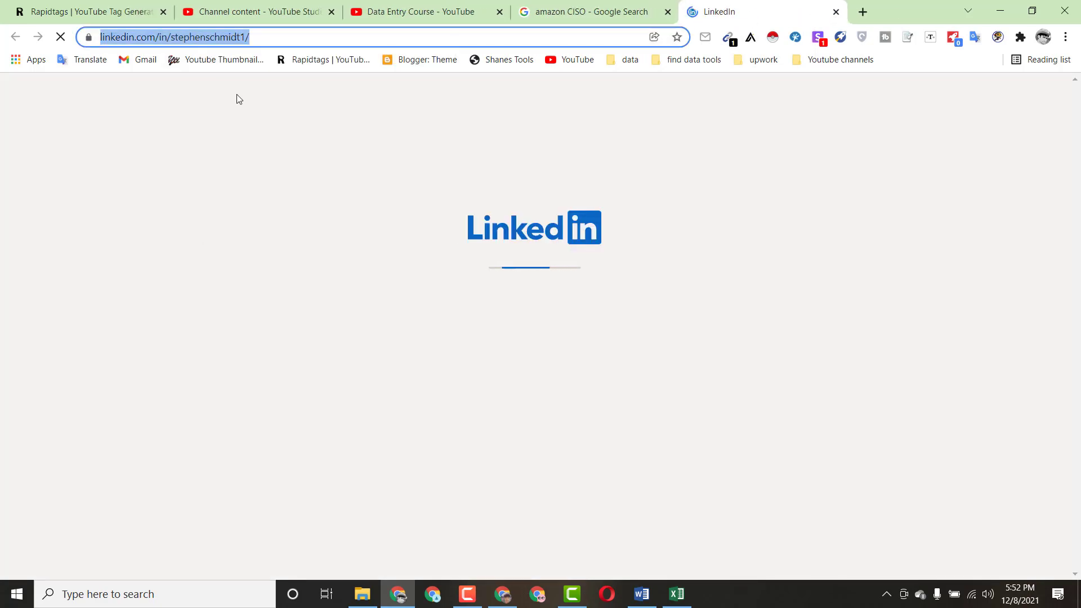
left_click(675, 596)
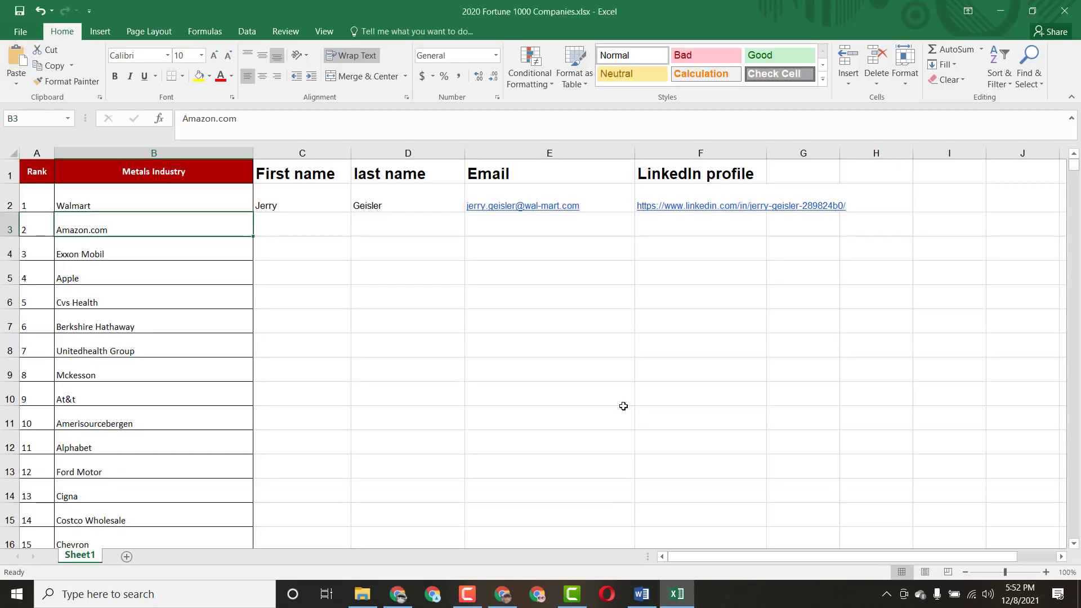
double_click(653, 222)
right_click(652, 220)
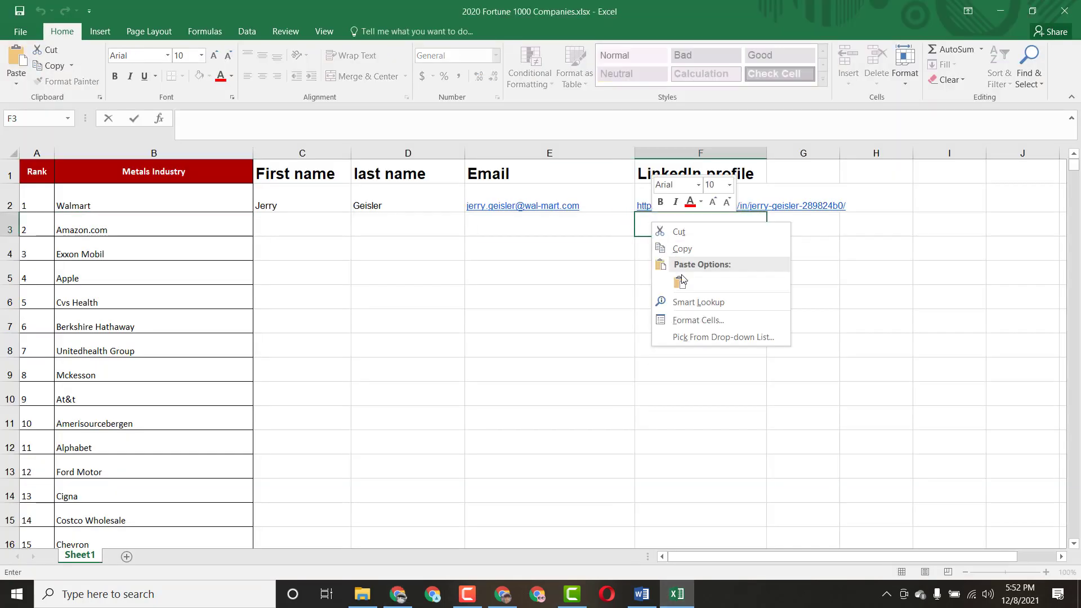
left_click(682, 283)
- Copy the AWS CISO's full name from the LinkedIn profile in Chrome and paste it into cell C3 in Excel
left_click(413, 595)
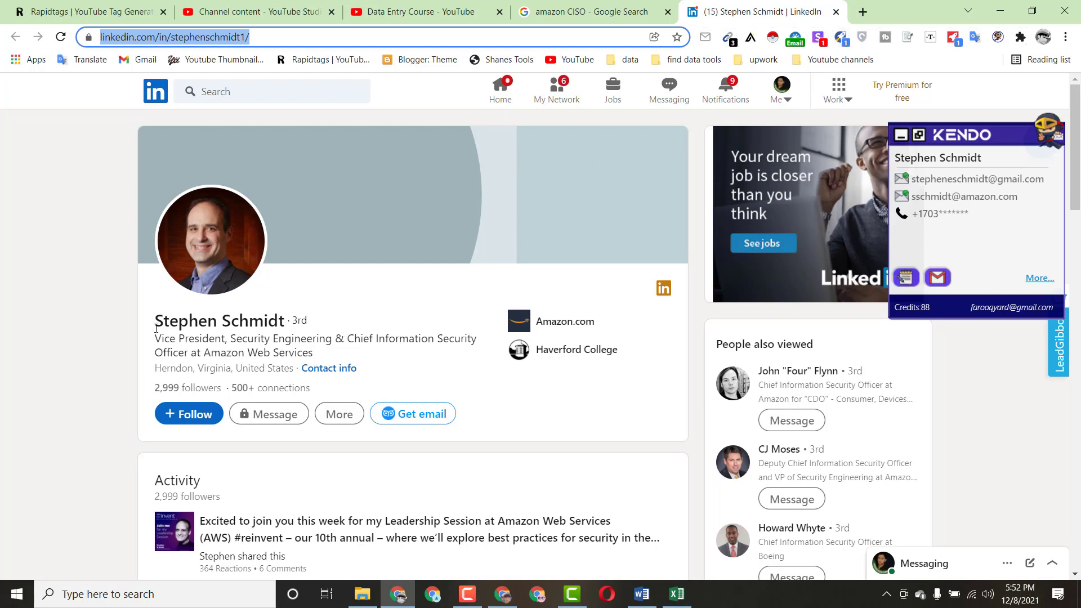
left_click(259, 324)
triple_click(287, 320)
right_click(288, 323)
left_click(313, 331)
left_click(677, 594)
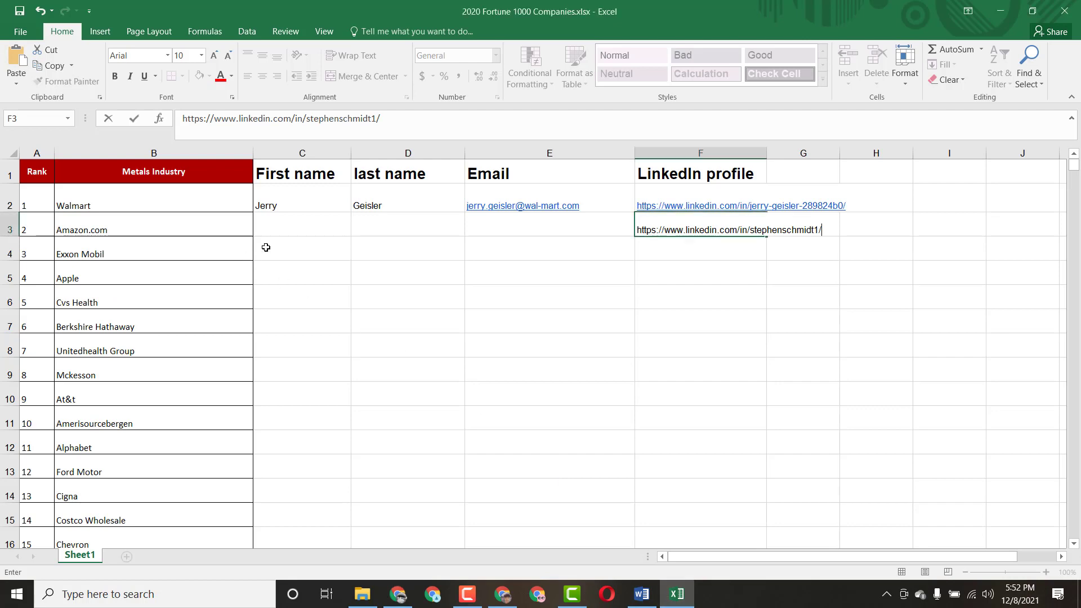
left_click(272, 230)
right_click(272, 229)
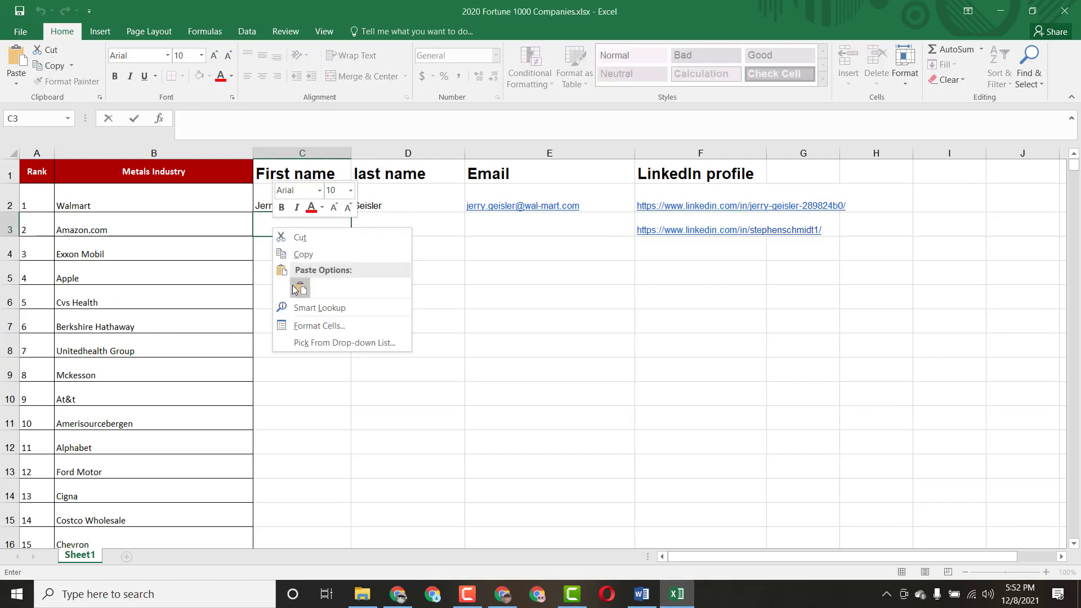
left_click(294, 288)
- Cut the last name out of cell C3 and paste it into cell D3 of the Amazon.com row
left_click_drag(331, 230, 292, 230)
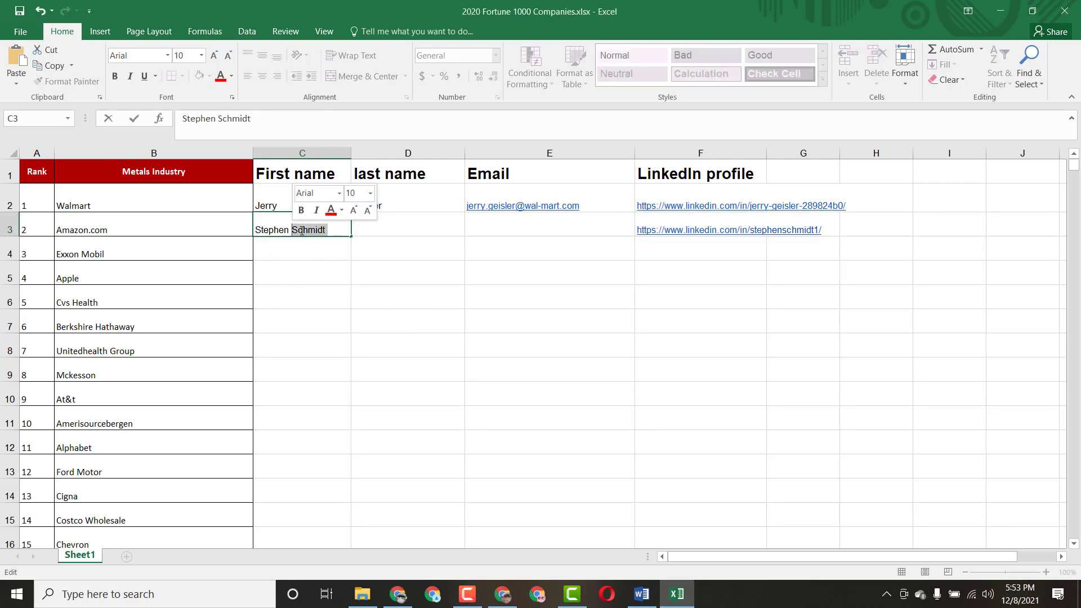
right_click(302, 231)
left_click(314, 248)
right_click(376, 225)
left_click(403, 285)
left_click(415, 341)
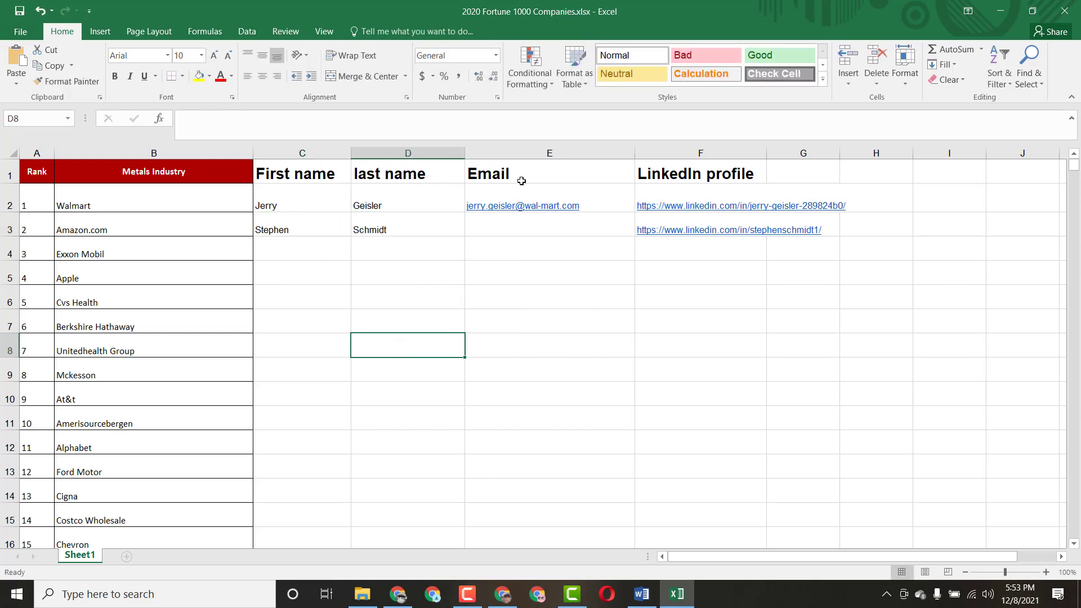
- Copy the AWS CISO's Amazon work email from the Kendo panel in Chrome and paste it into cell E3 in Excel
left_click(406, 594)
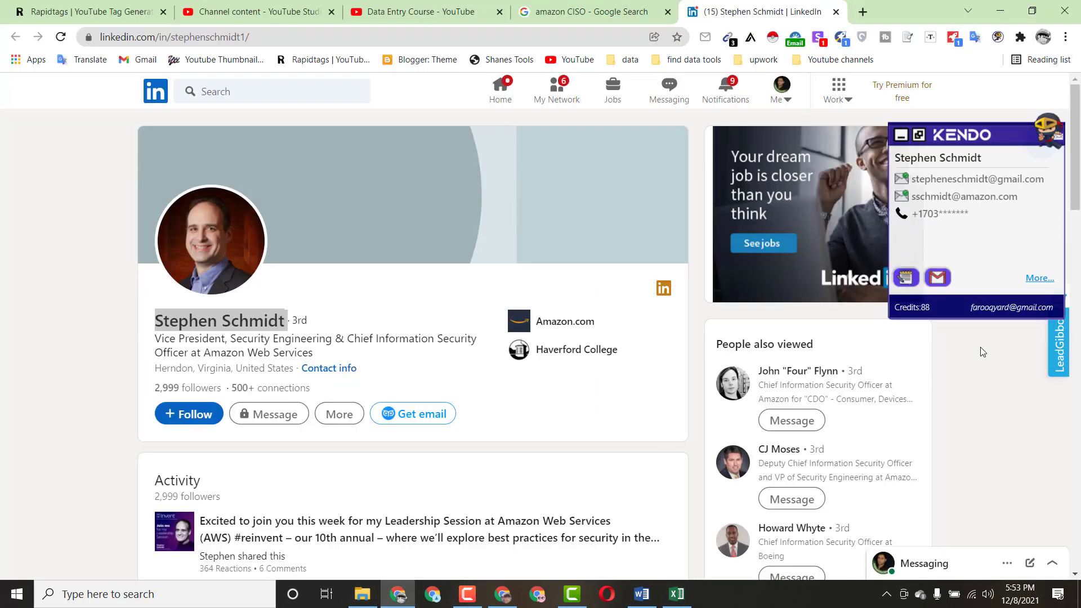
left_click(978, 196)
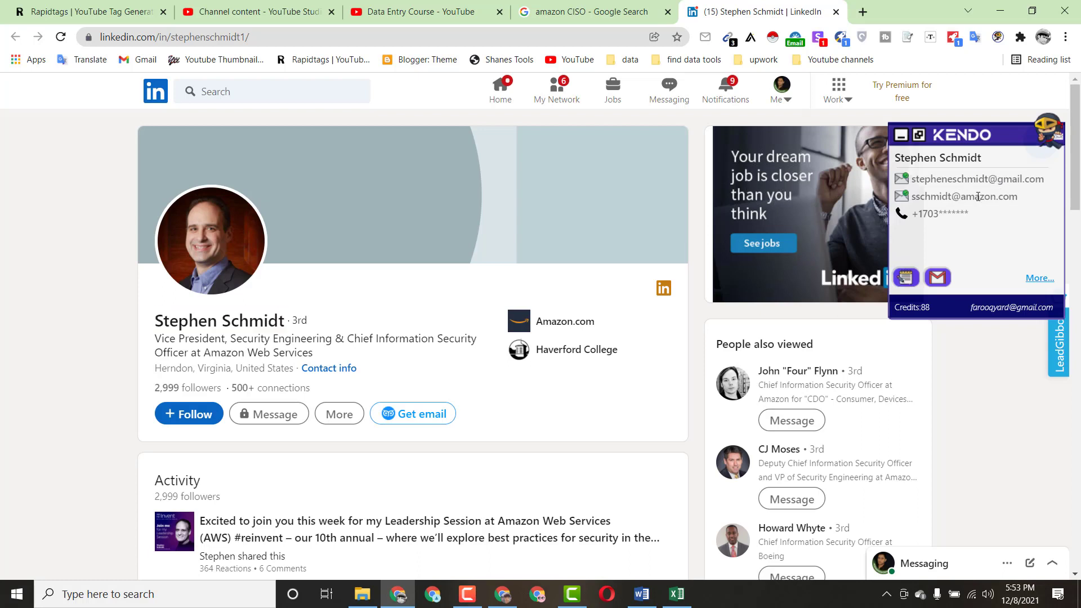
left_click(978, 197)
left_click_drag(1020, 198, 910, 201)
right_click(910, 202)
left_click(882, 214)
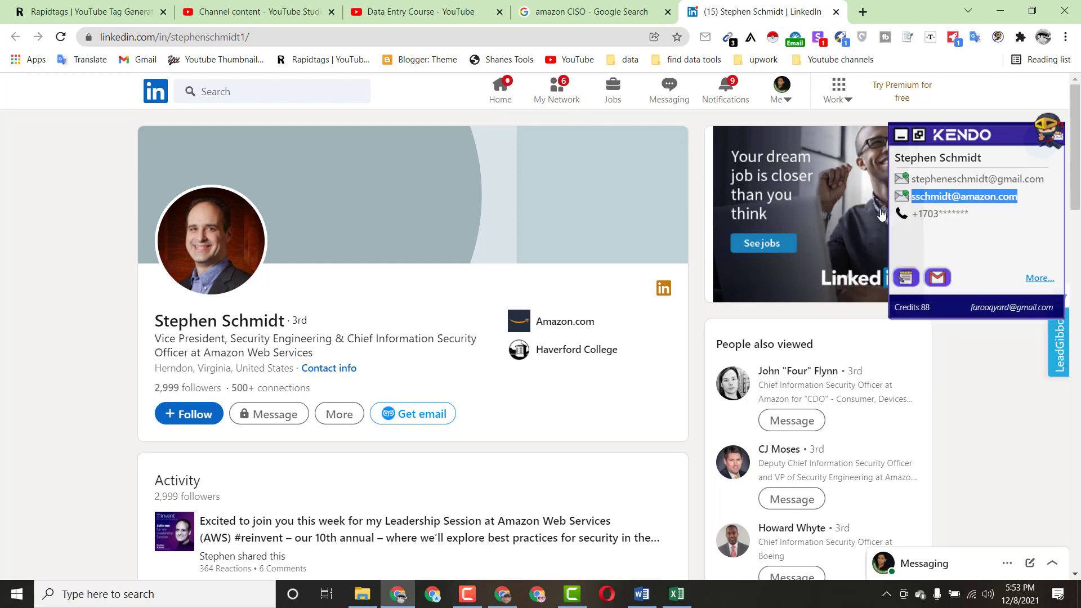
left_click(678, 591)
left_click(488, 228)
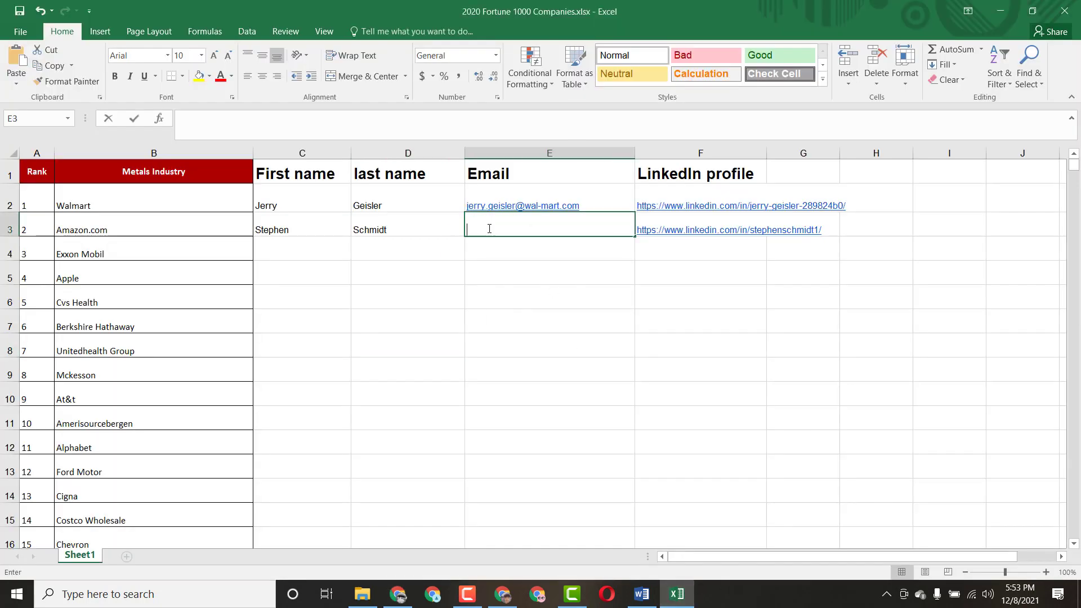
right_click(488, 229)
left_click(555, 288)
left_click(524, 337)
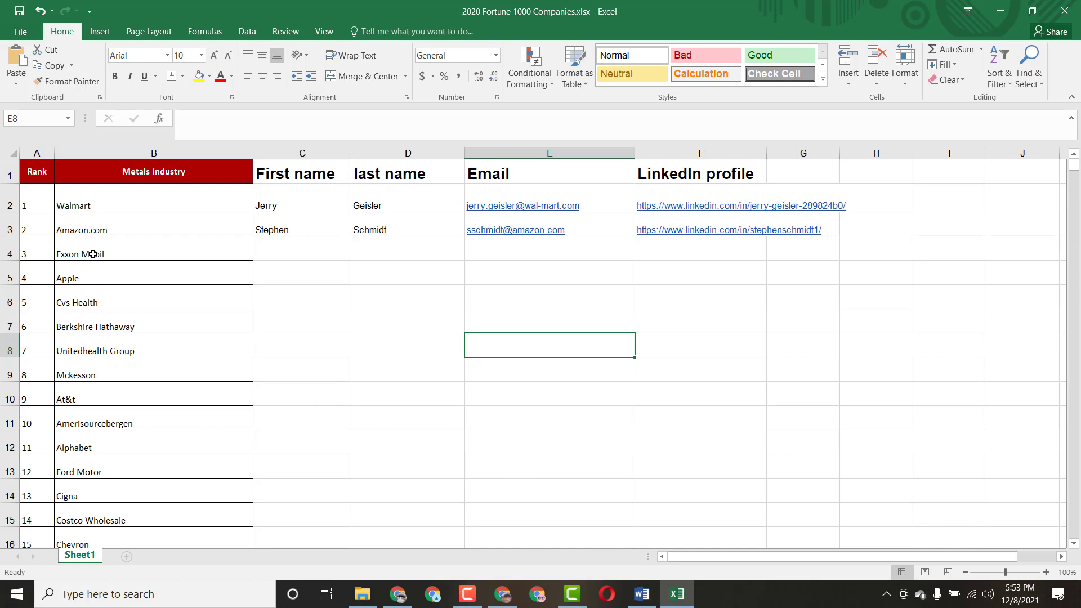
- Copy the company name Exxon Mobil from cell B4
double_click(118, 254)
left_click_drag(119, 255, 56, 255)
right_click(74, 256)
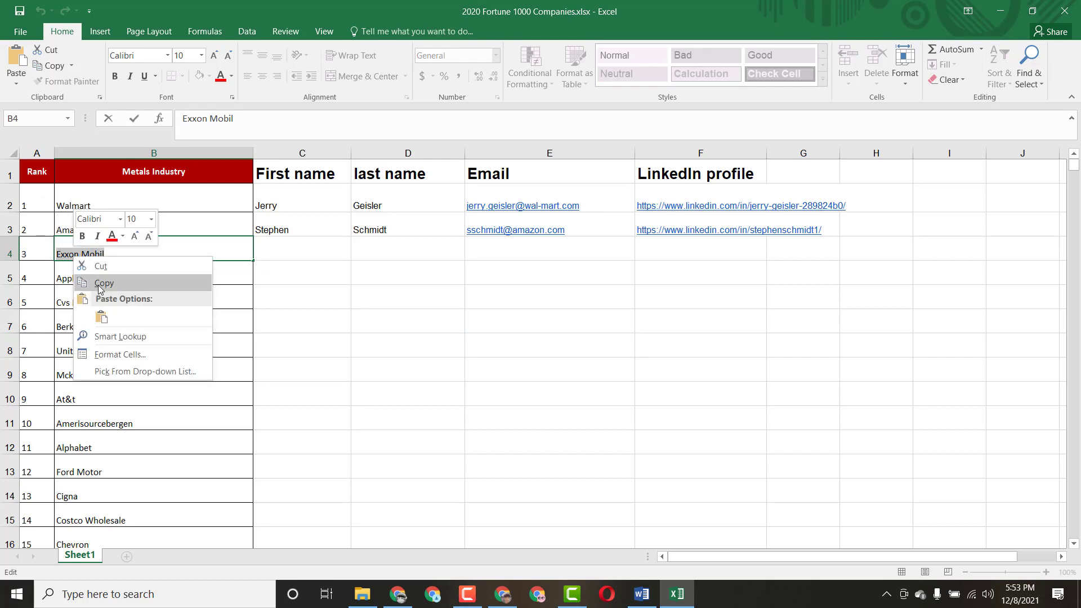
left_click(100, 285)
right_click(90, 255)
left_click(90, 271)
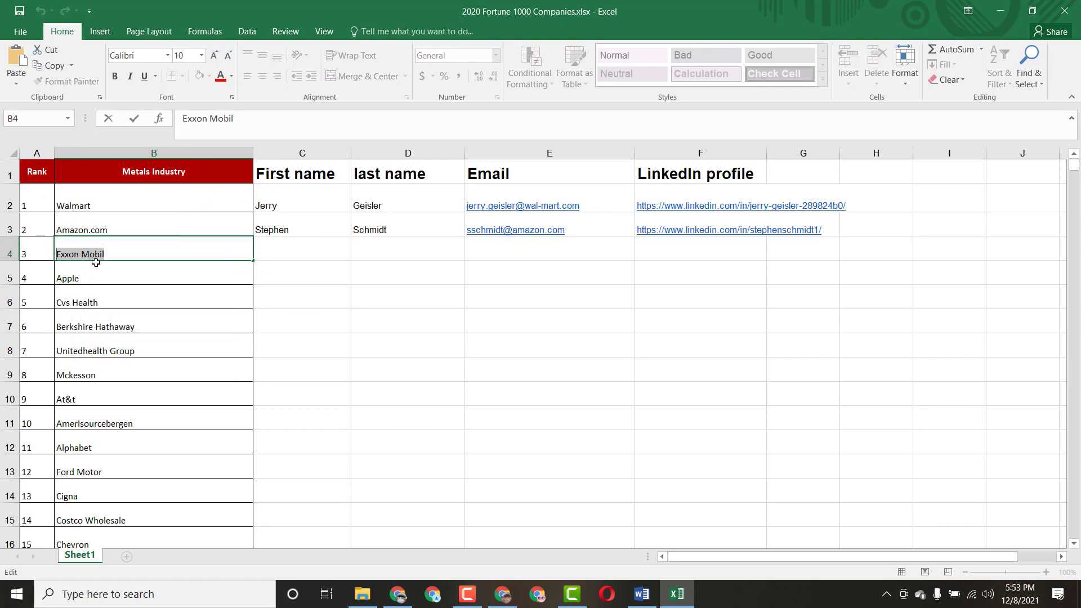
- Switch to Chrome, close the AWS CISO's profile tab, and change the Google query to "Exxon Mobil CISO" and search
left_click(398, 594)
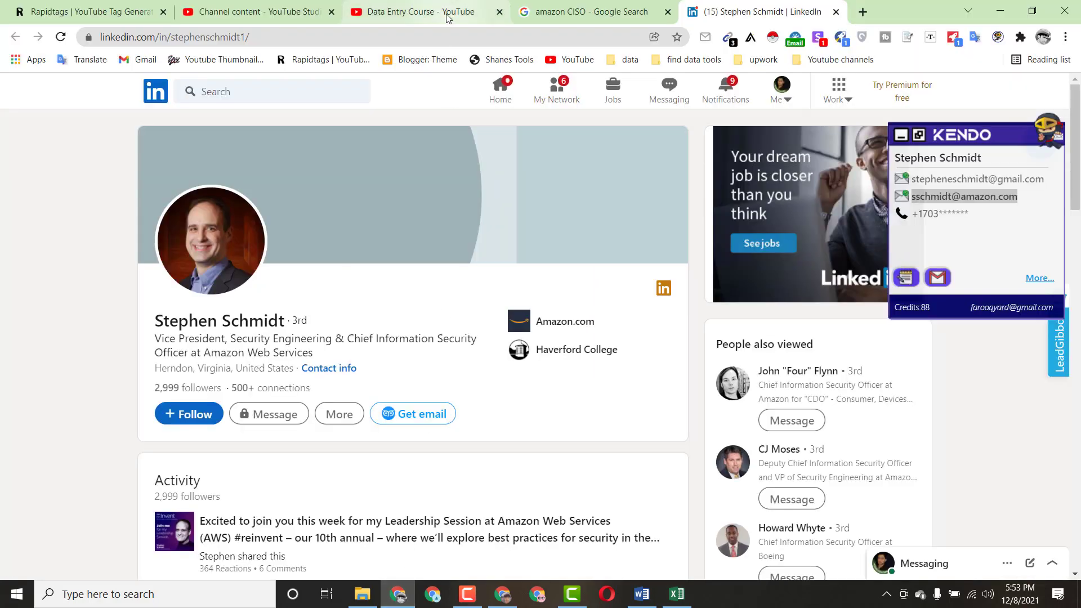
left_click(837, 12)
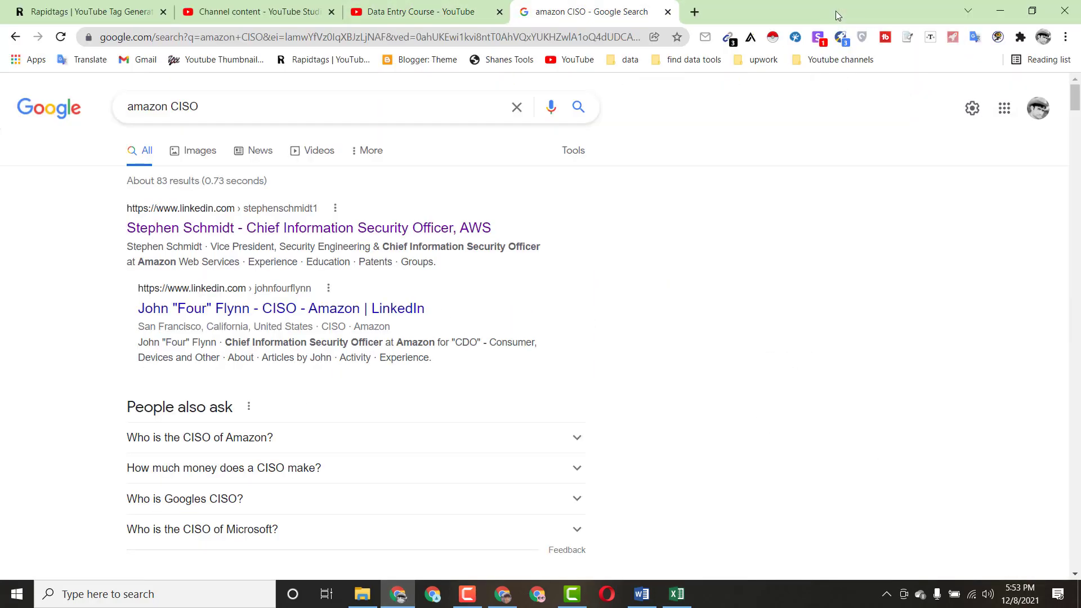
left_click(168, 113)
double_click(126, 106)
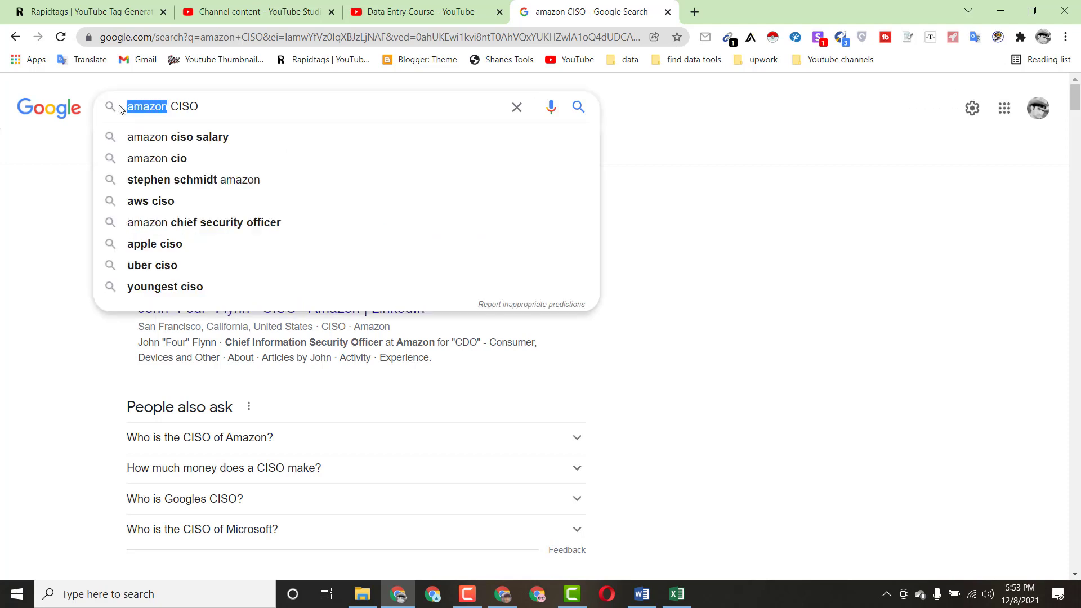
key("ctrl+v")
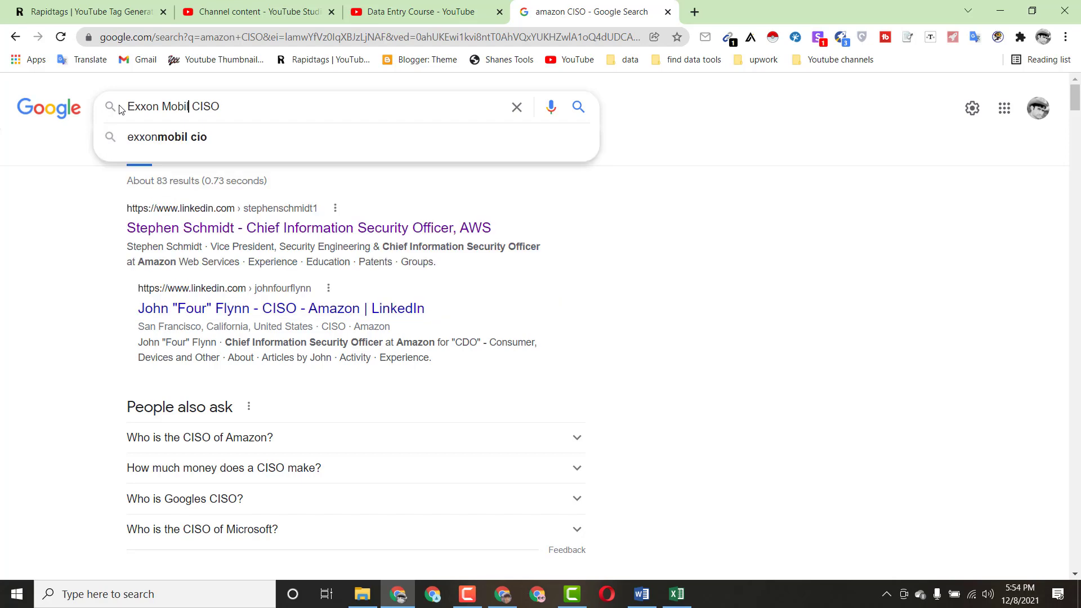
key("Return")
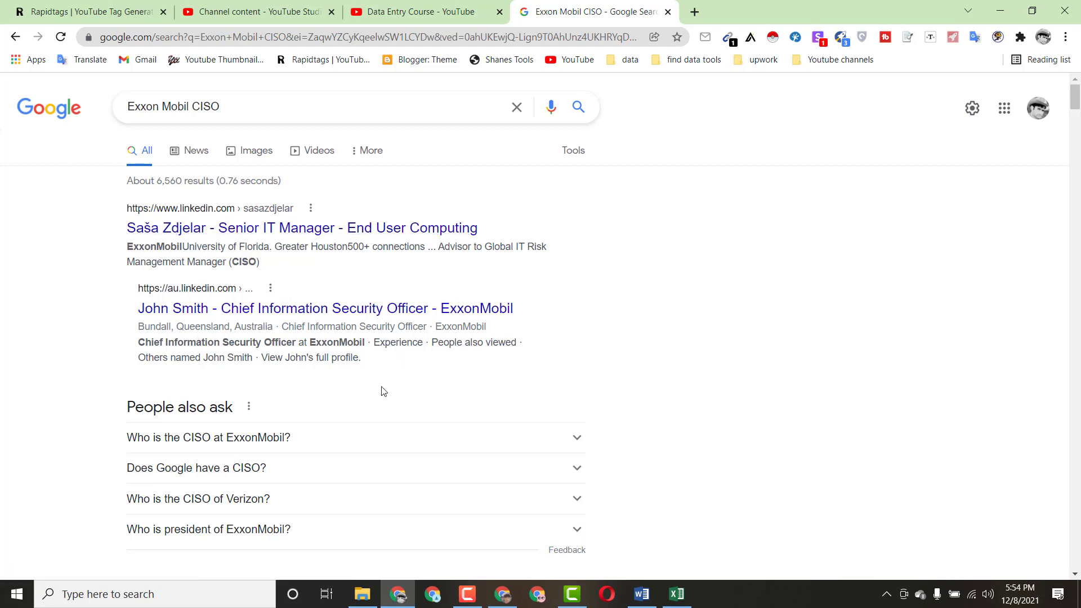
- Look through the Exxon Mobil CISO results and open the first LinkedIn result, a Senior IT Manager, in a new tab
scroll(1079, 107, "down", 8)
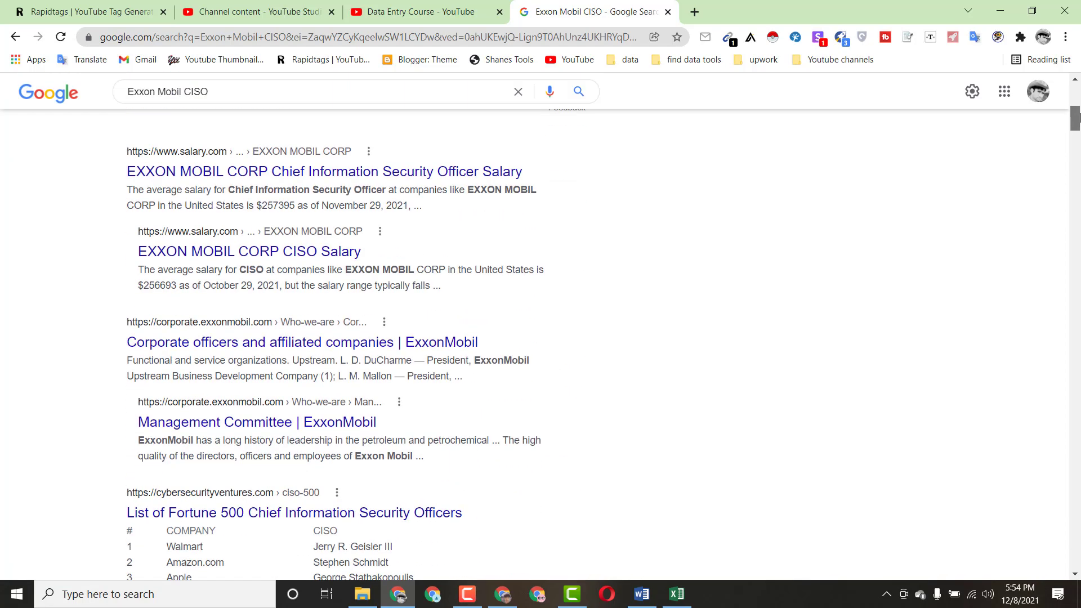
left_click_drag(1078, 117, 1080, 50)
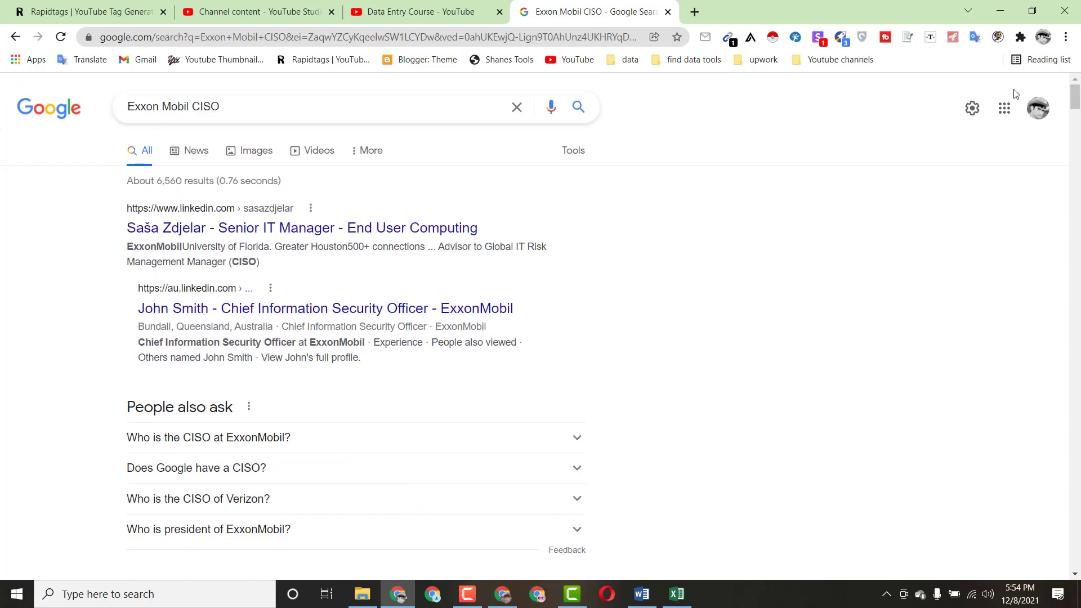
right_click(244, 228)
left_click(259, 238)
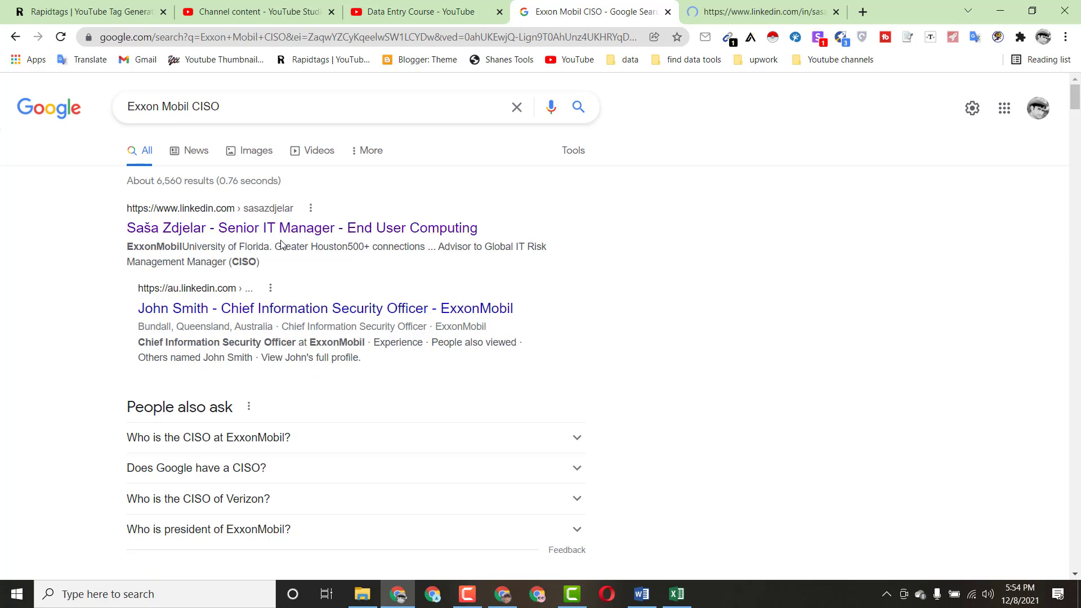
left_click(731, 8)
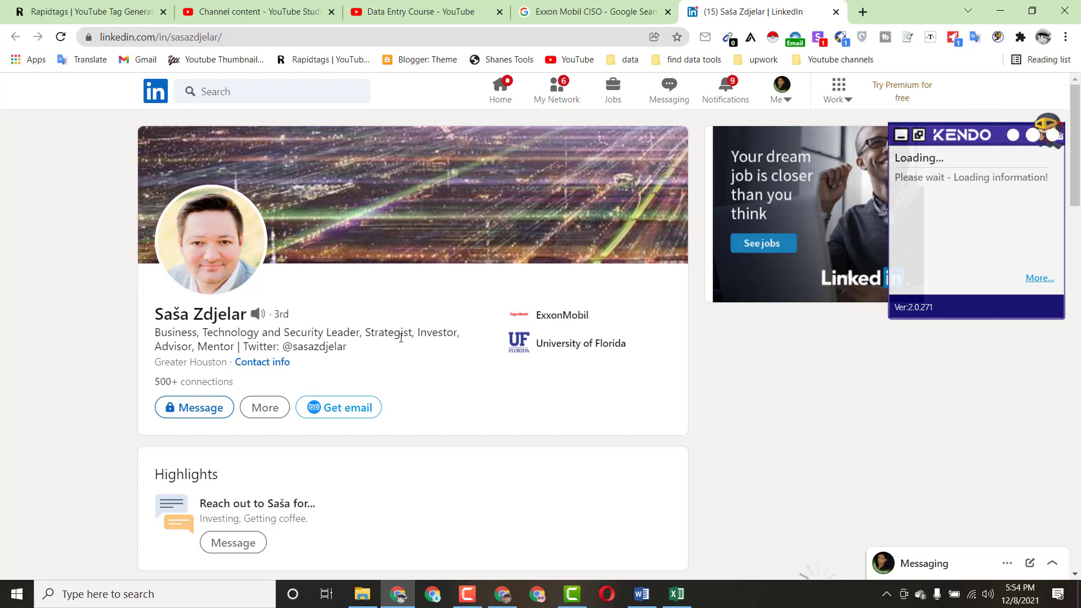
- Check the manager's ExxonMobil experience on the profile and open ExxonMobil's LinkedIn company page from it
left_click_drag(1077, 178, 1080, 391)
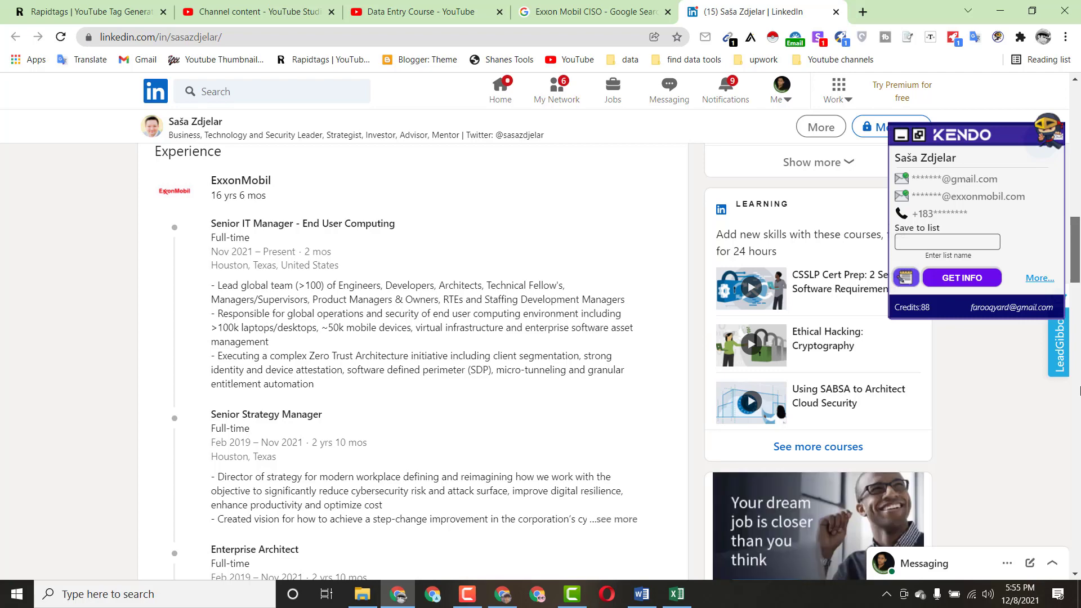
left_click_drag(1080, 390, 1080, 187)
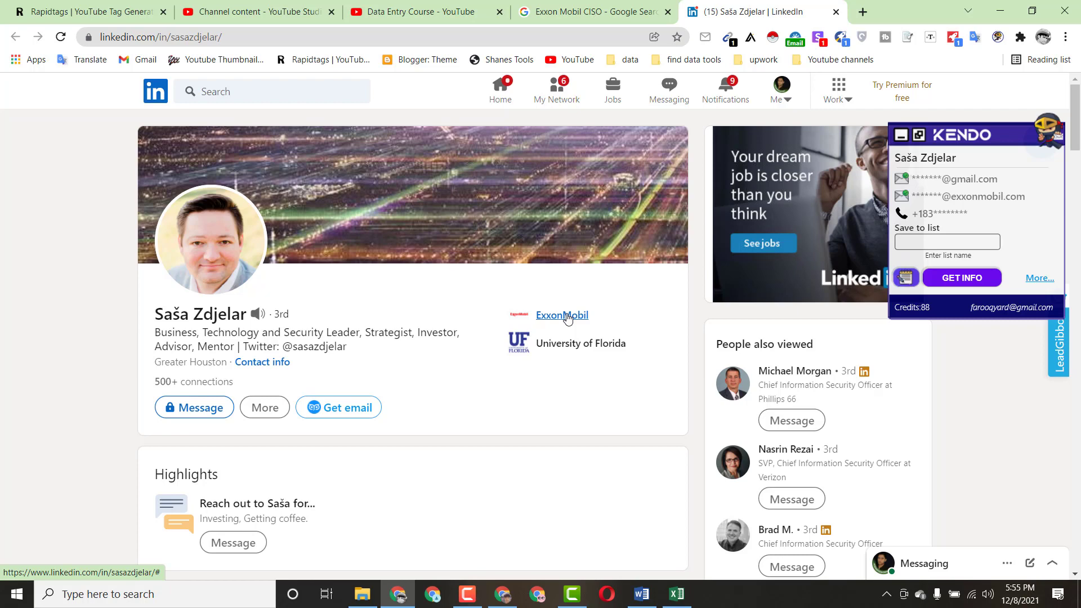
left_click(568, 317)
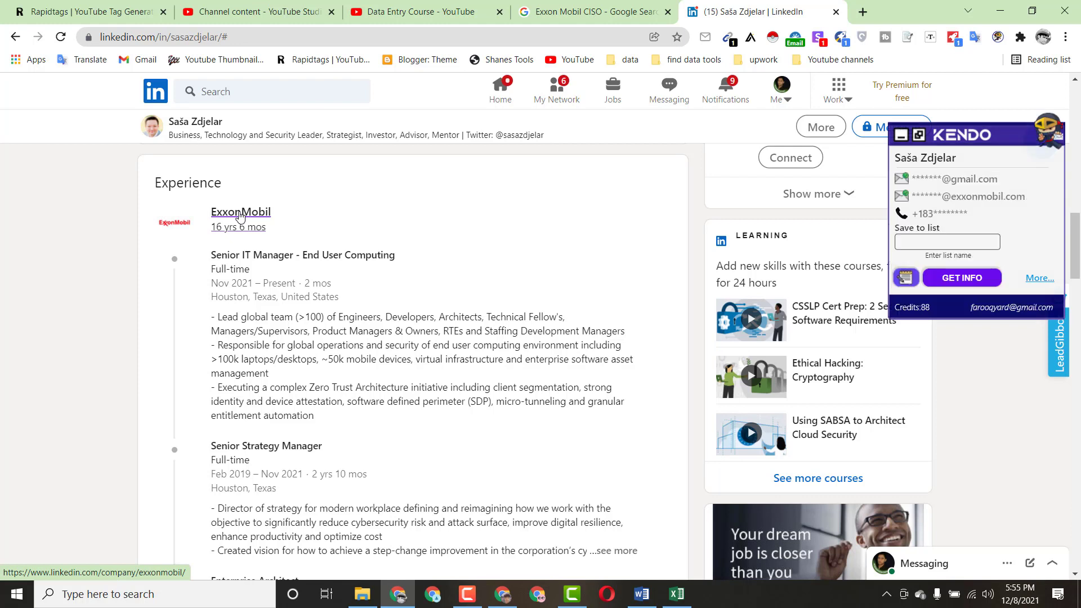
left_click(241, 213)
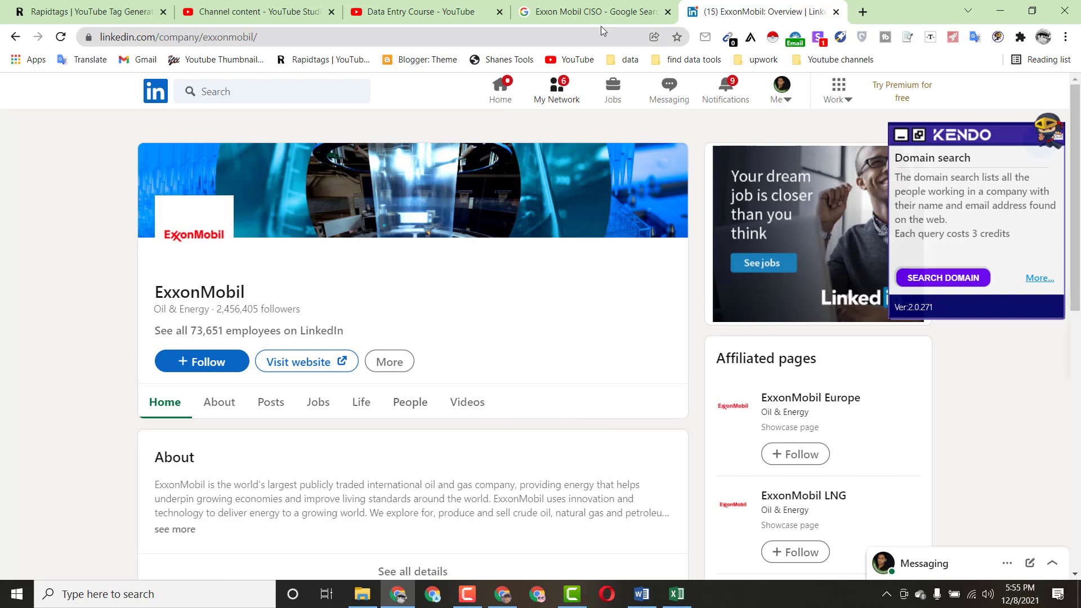
- Copy the word CISO from the "Exxon Mobil CISO" query in the Google search tab
left_click(591, 4)
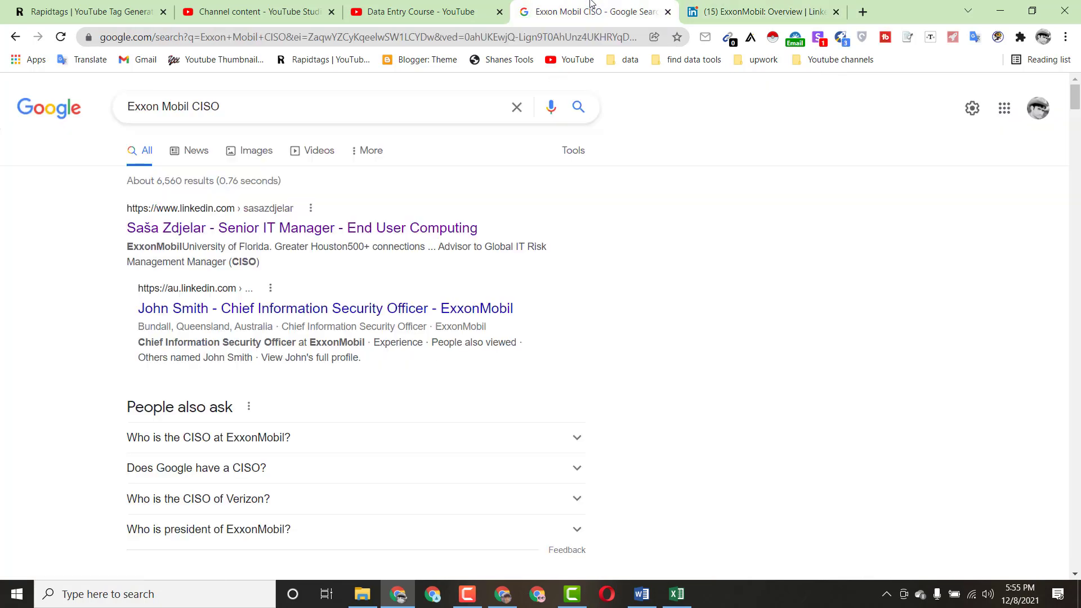
double_click(198, 108)
right_click(197, 108)
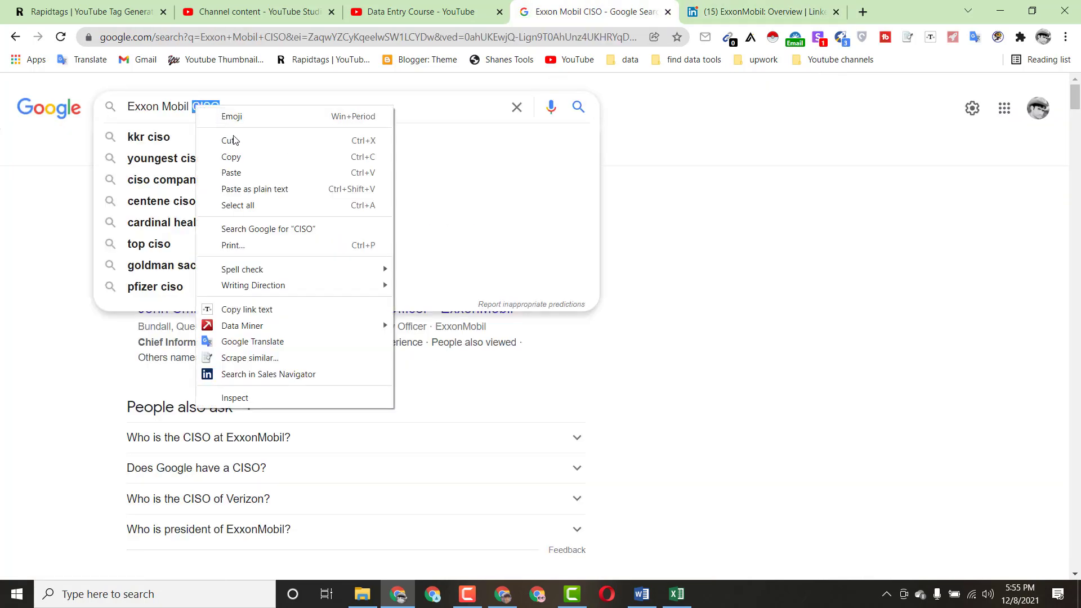
left_click(231, 157)
- Return to ExxonMobil's LinkedIn company page and open its People section at the employee search
left_click(743, 12)
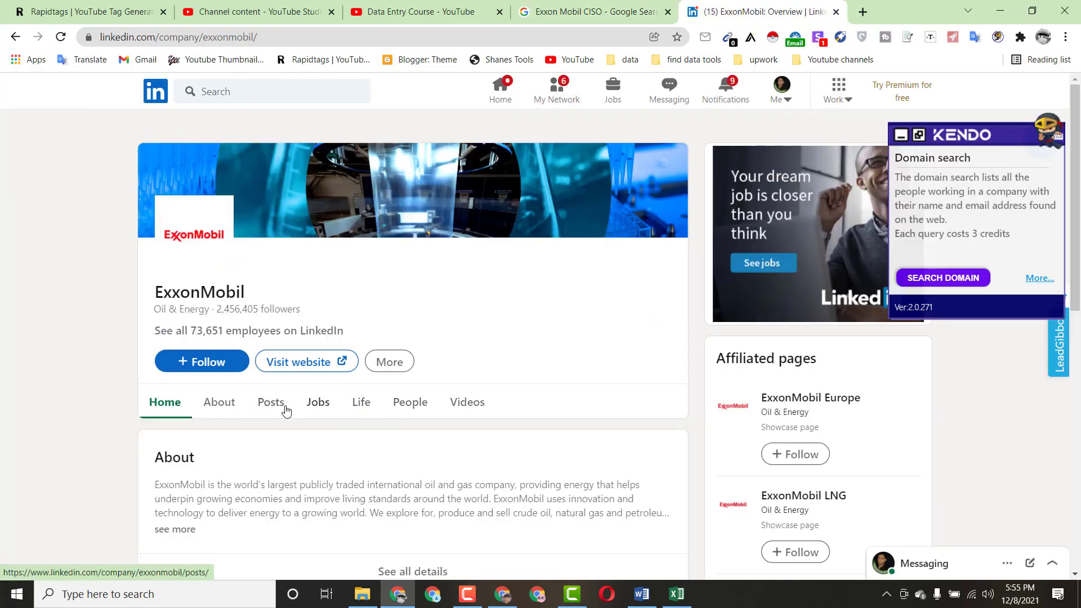
left_click(410, 413)
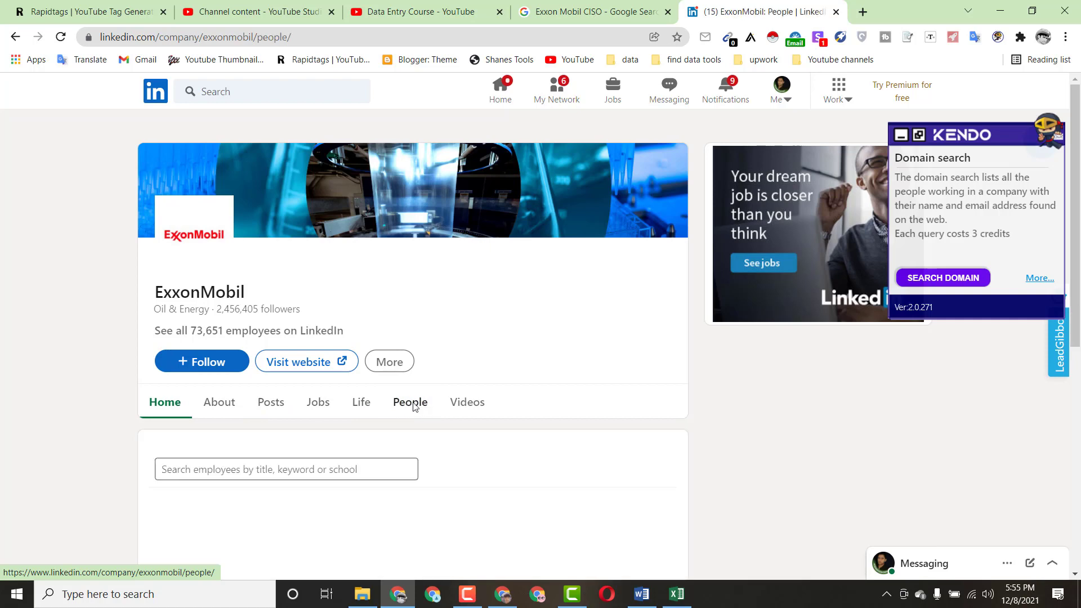
scroll(1043, 233, "down", 3)
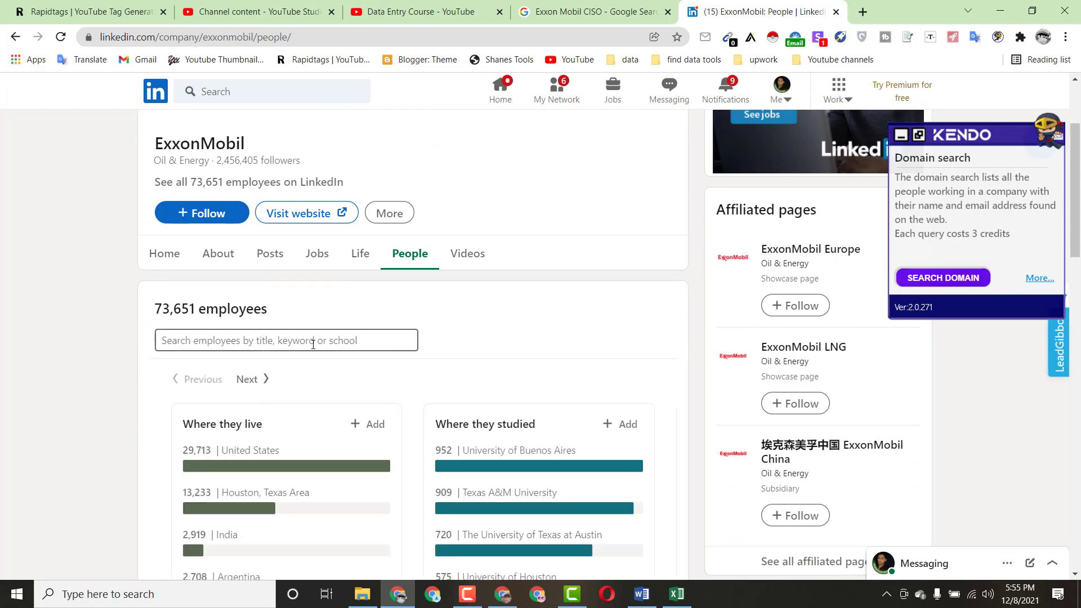
- Search ExxonMobil's LinkedIn employees for the copied keyword CISO and look through the matching people
left_click(311, 345)
right_click(317, 346)
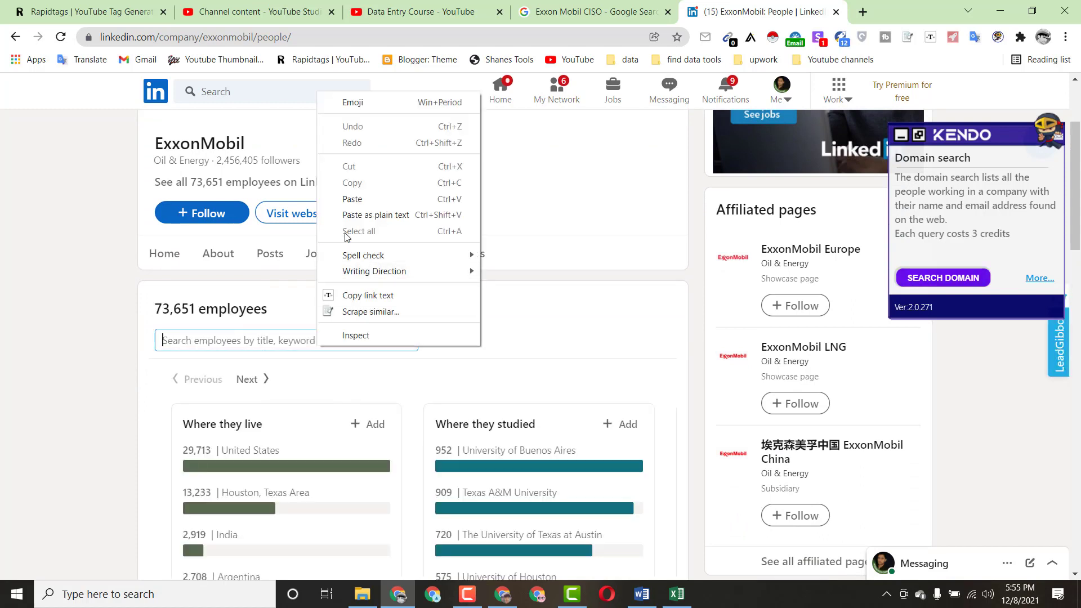
left_click(355, 199)
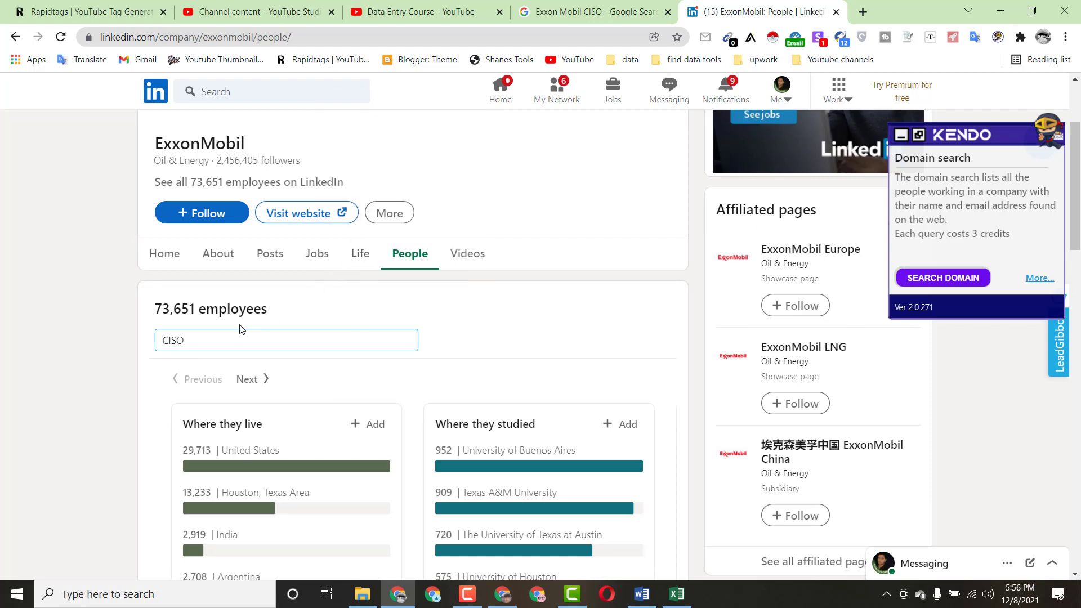
key("Return")
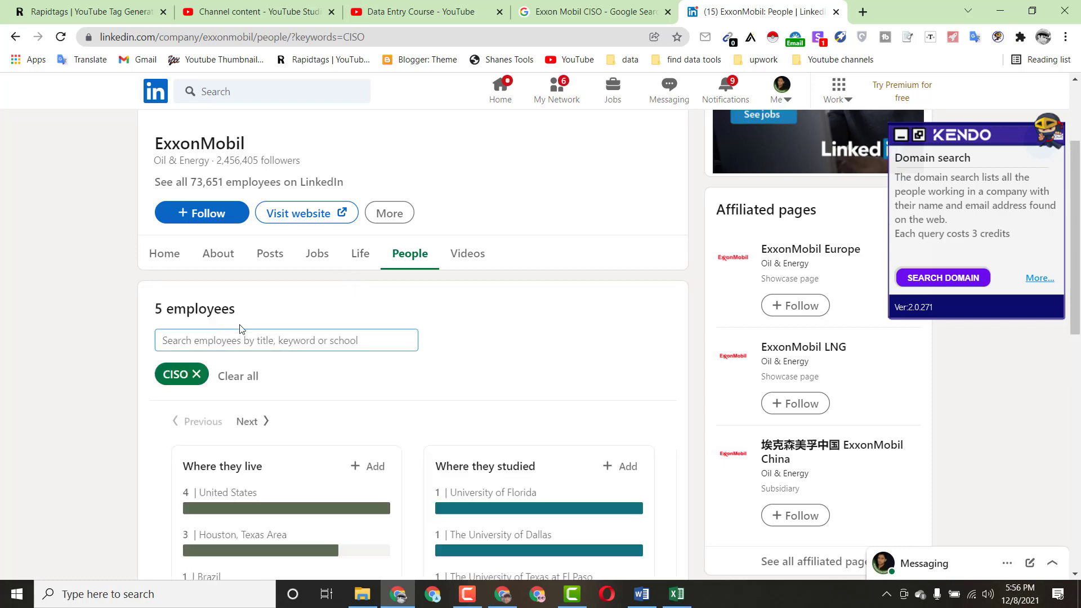
left_click_drag(1080, 254, 619, 459)
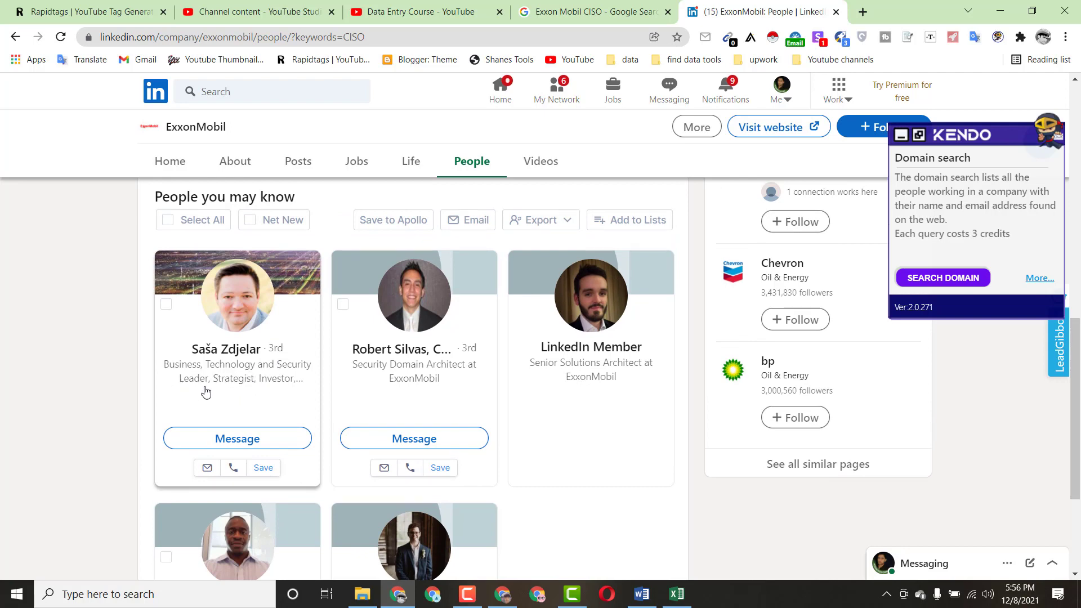
- Check the CISO definition and task instructions in the Word brief, and return to the LinkedIn people results
left_click(642, 595)
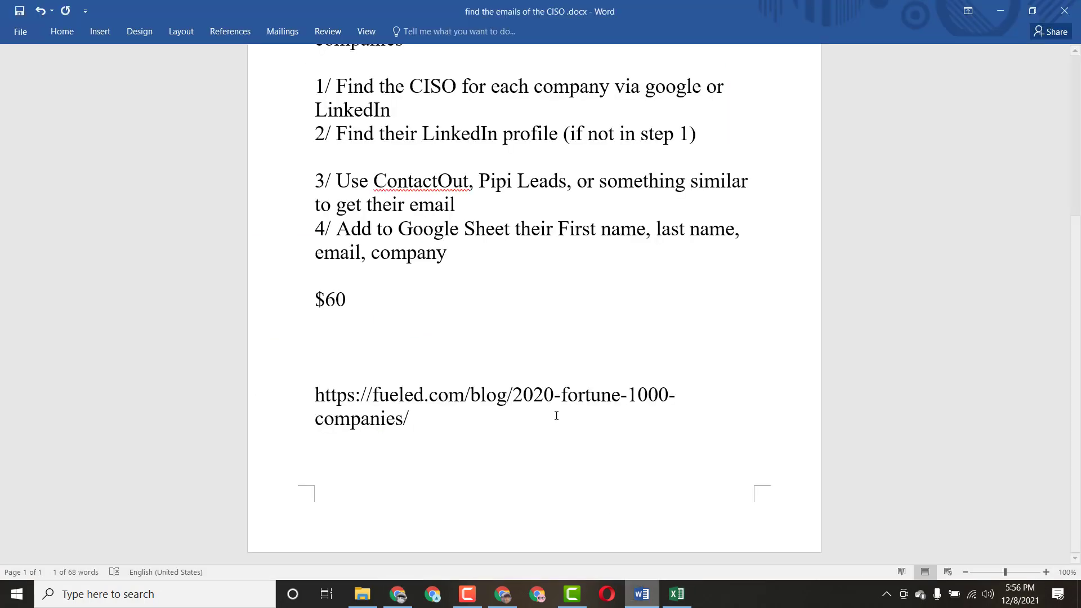
scroll(610, 518, "up", 3)
scroll(461, 166, "up", 1)
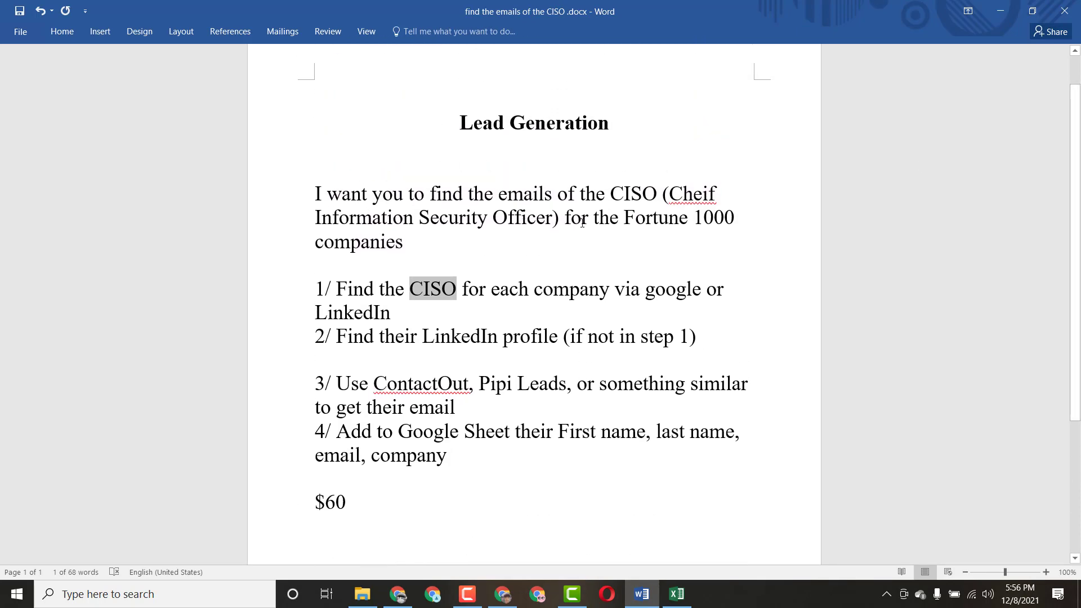
left_click(398, 595)
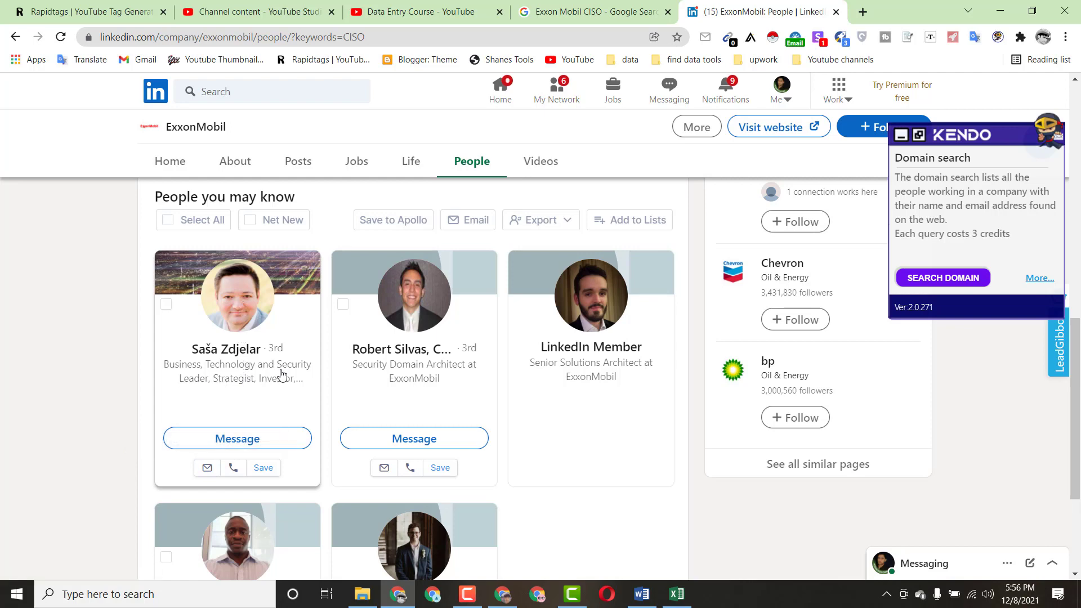
- Open the profile of the first person in the CISO results and copy the full name
left_click(235, 304)
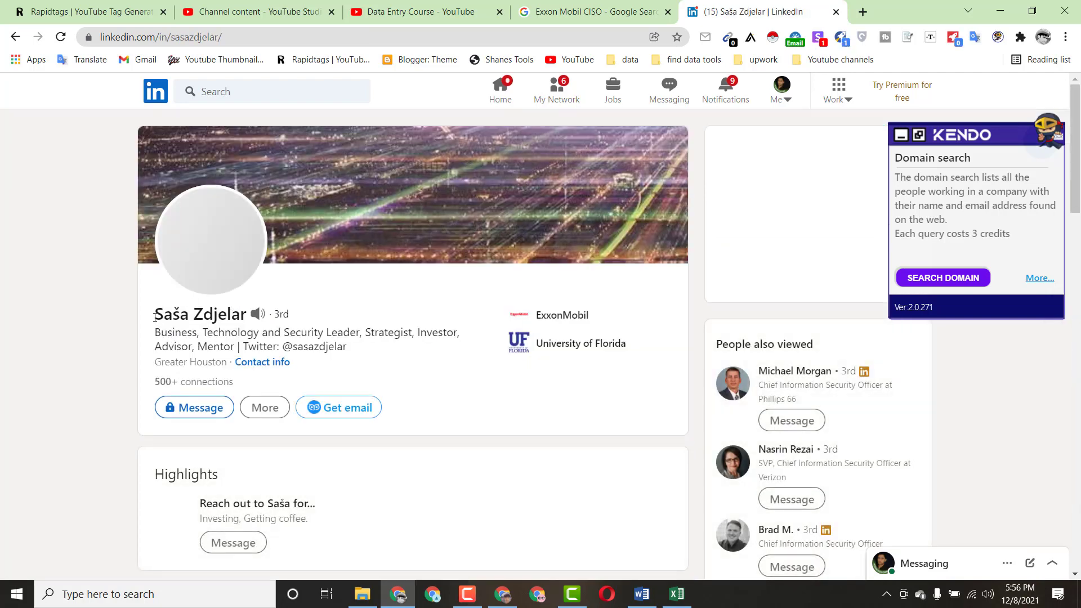
left_click_drag(155, 318, 246, 317)
right_click(252, 319)
left_click(252, 321)
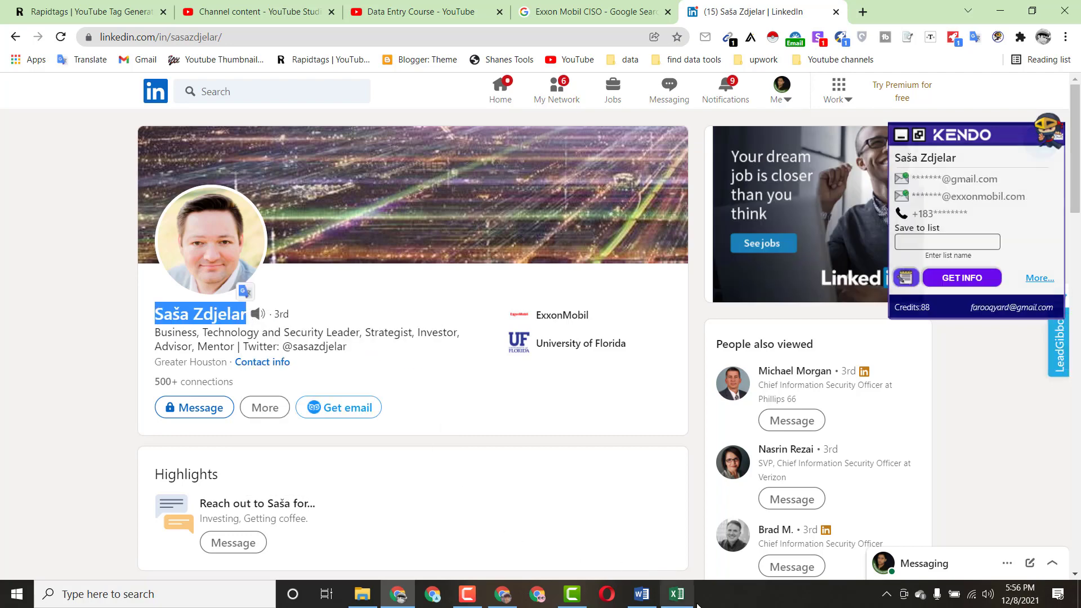
- In the Excel sheet, enter the person's first name in C4 and last name in D4 for Exxon Mobil
left_click(677, 594)
left_click(275, 251)
right_click(275, 250)
left_click(303, 312)
left_click_drag(305, 255, 285, 253)
right_click(280, 253)
left_click(293, 267)
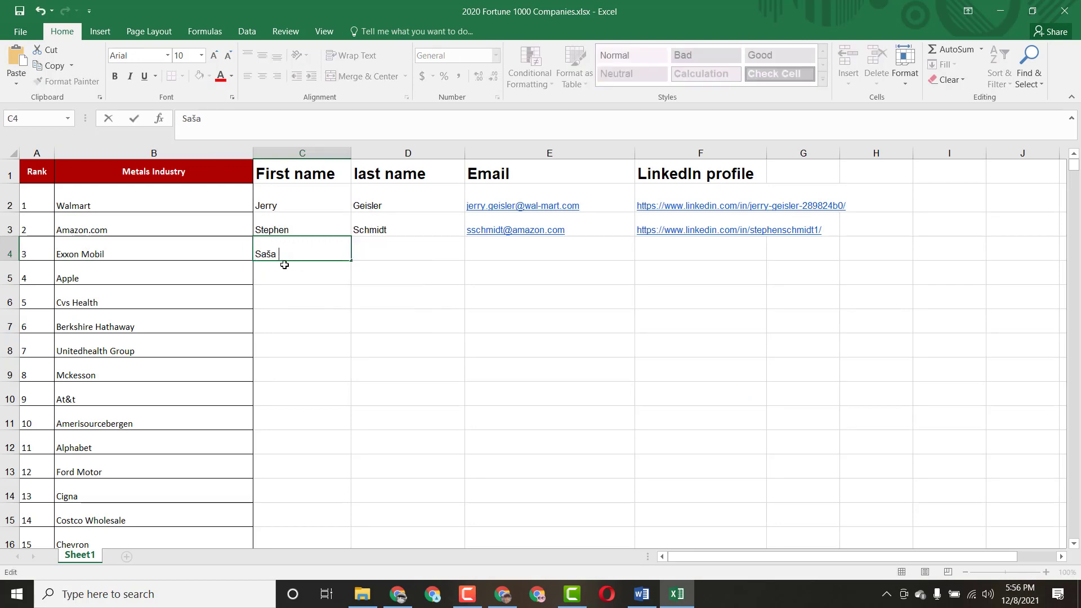
left_click(378, 250)
right_click(379, 251)
left_click(408, 313)
- Copy the LinkedIn profile's URL from the browser and paste it into F4 of the Excel sheet
left_click(413, 596)
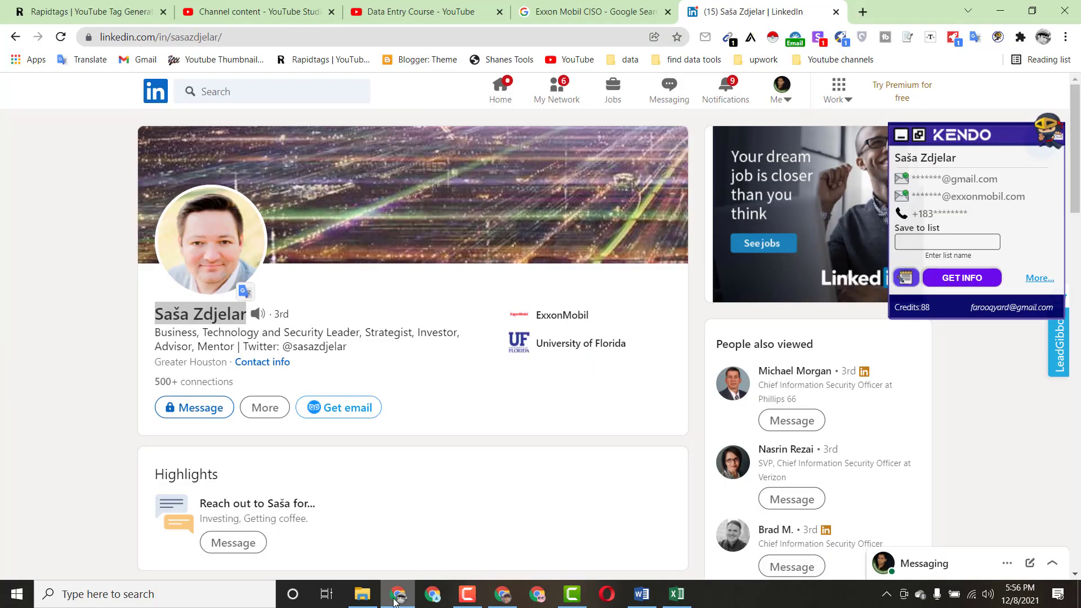
right_click(162, 35)
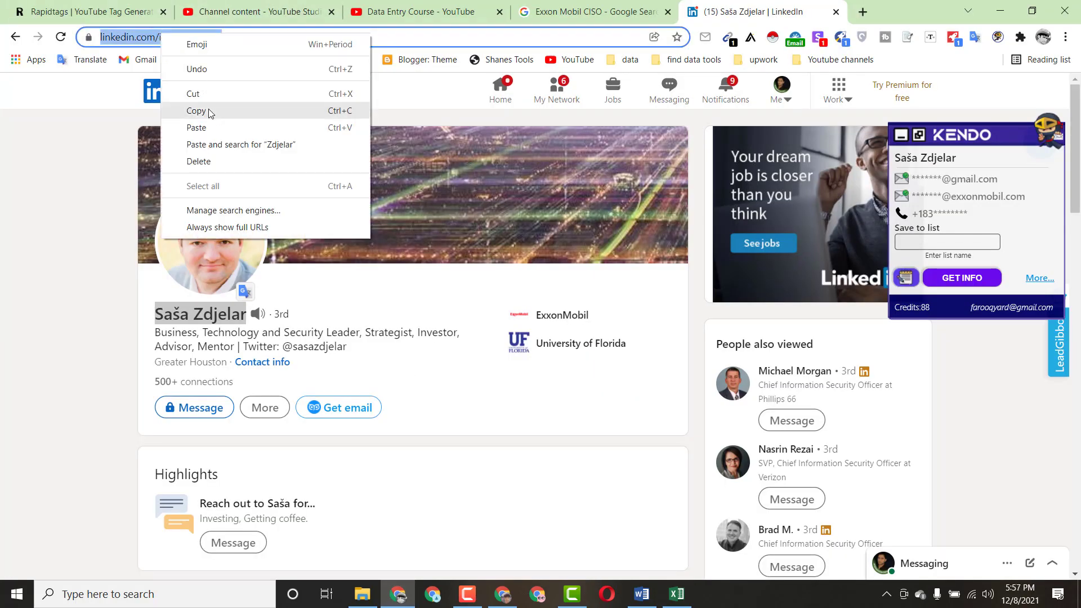
left_click(208, 111)
left_click(676, 594)
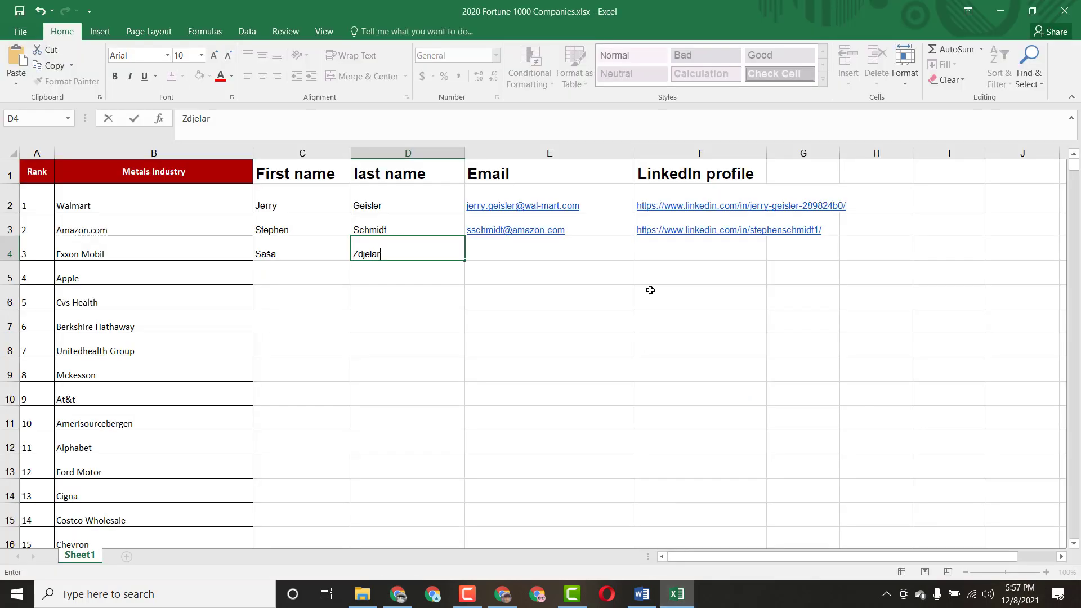
left_click(673, 242)
right_click(665, 243)
left_click(693, 322)
- Reveal the person's contact info with Kendo on the LinkedIn profile and copy the exxonmobil.com email address
left_click(399, 595)
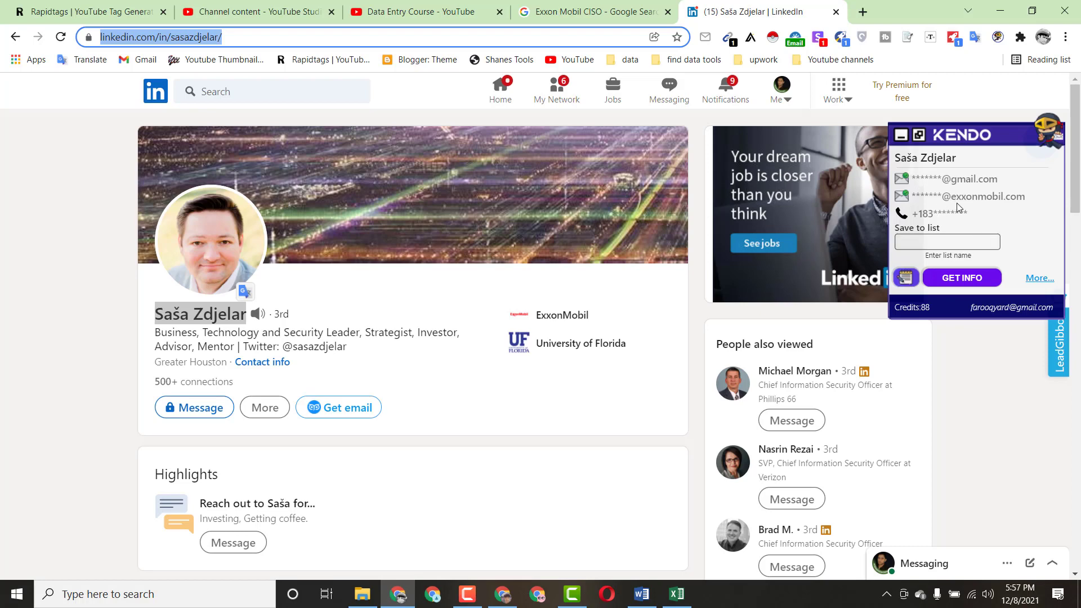
left_click(949, 284)
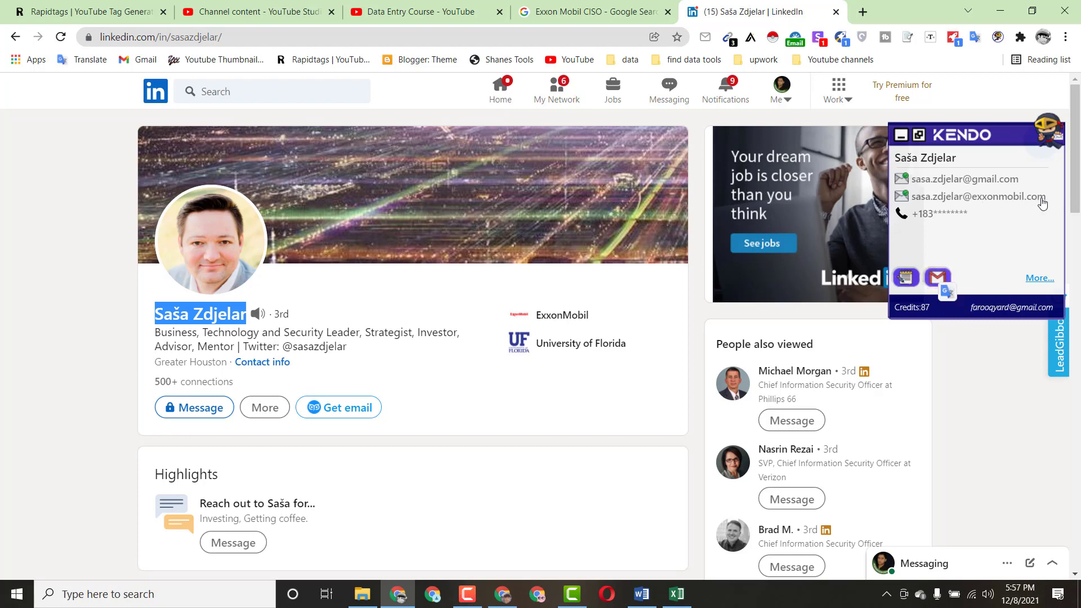
left_click_drag(1053, 202, 913, 200)
left_click(946, 202)
right_click(946, 202)
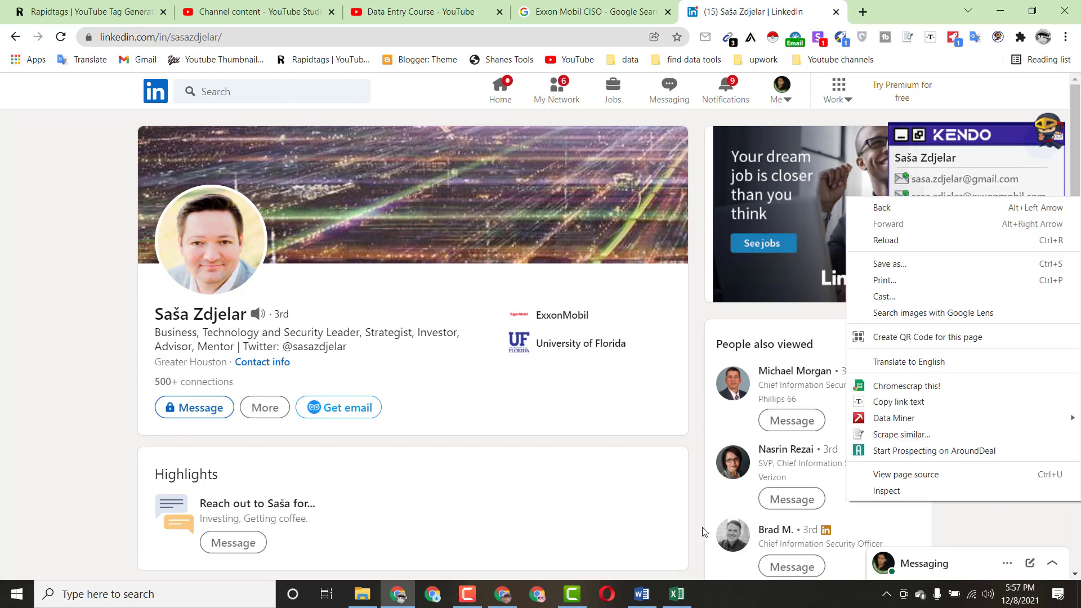
- Paste the copied work email into E4 of the Excel sheet for Exxon Mobil
left_click(676, 594)
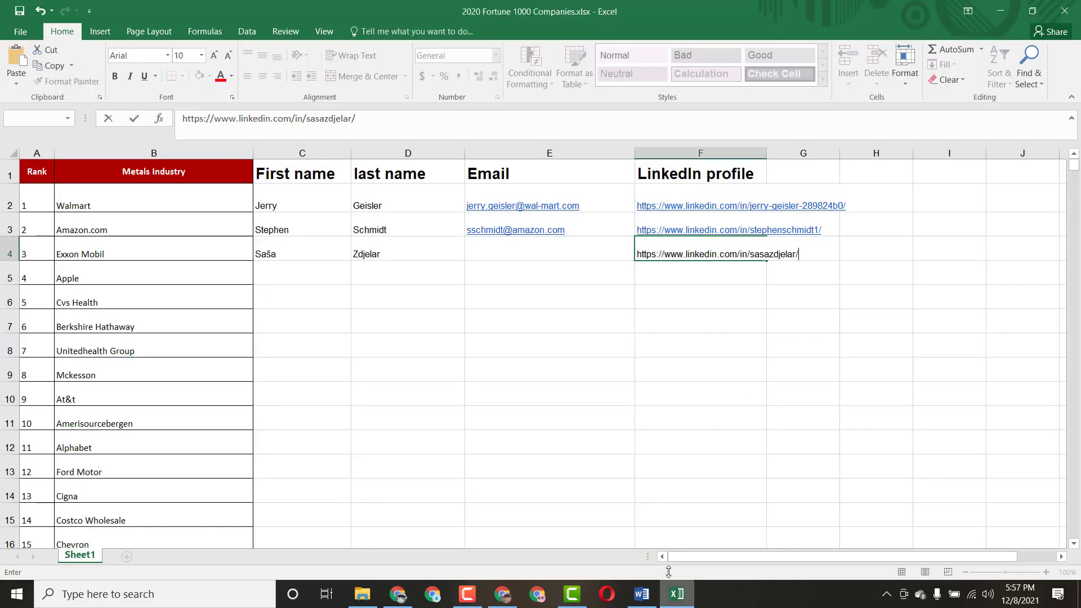
left_click(507, 244)
right_click(507, 244)
left_click(530, 303)
left_click(526, 325)
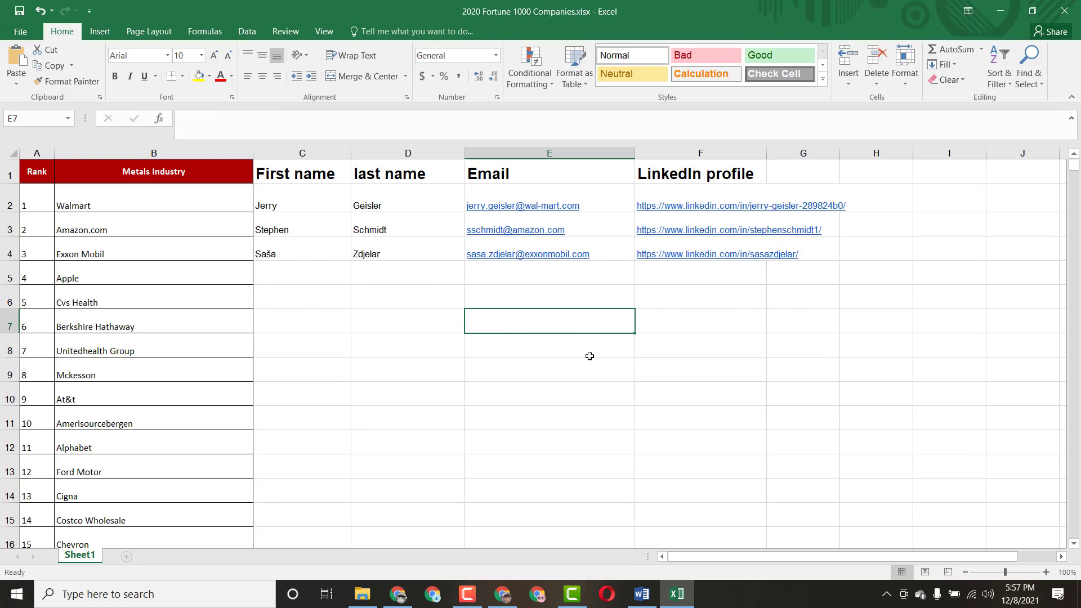
- Return to the Google search in the browser and close the LinkedIn profile tab
left_click(406, 600)
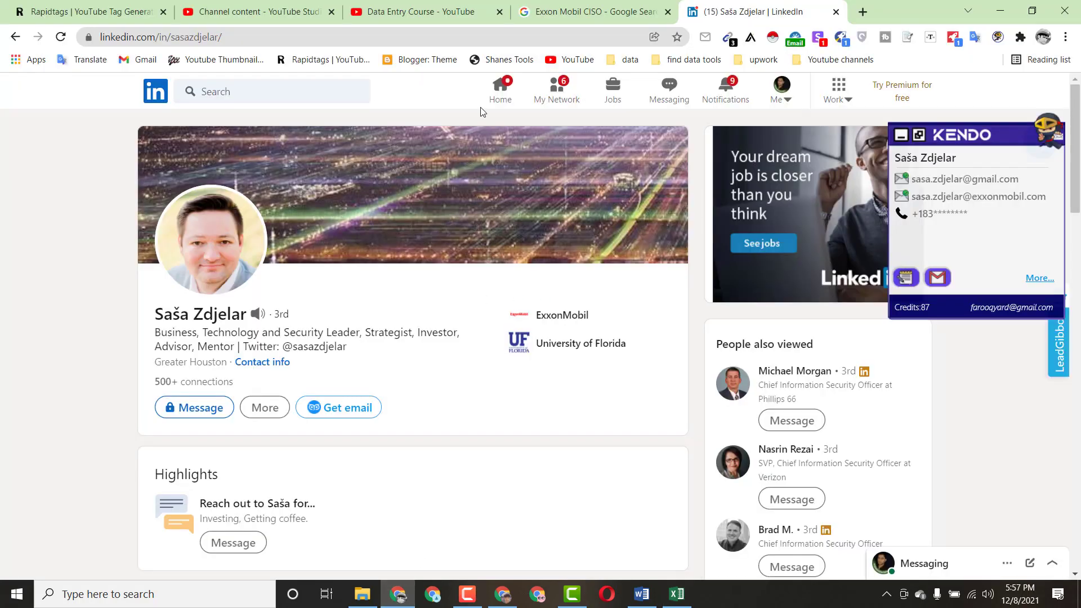
left_click(567, 12)
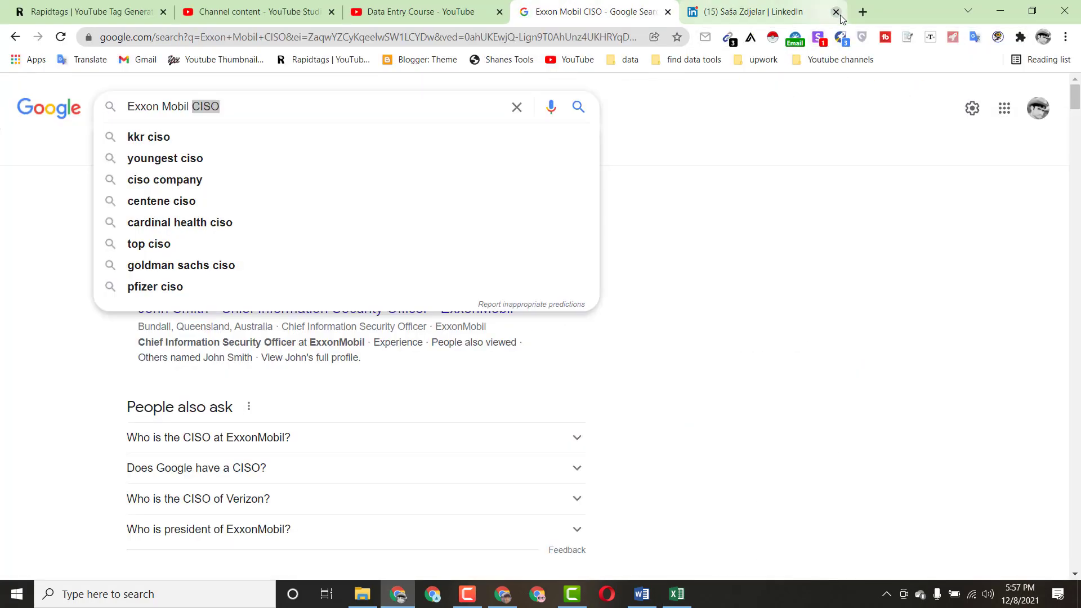
left_click(836, 11)
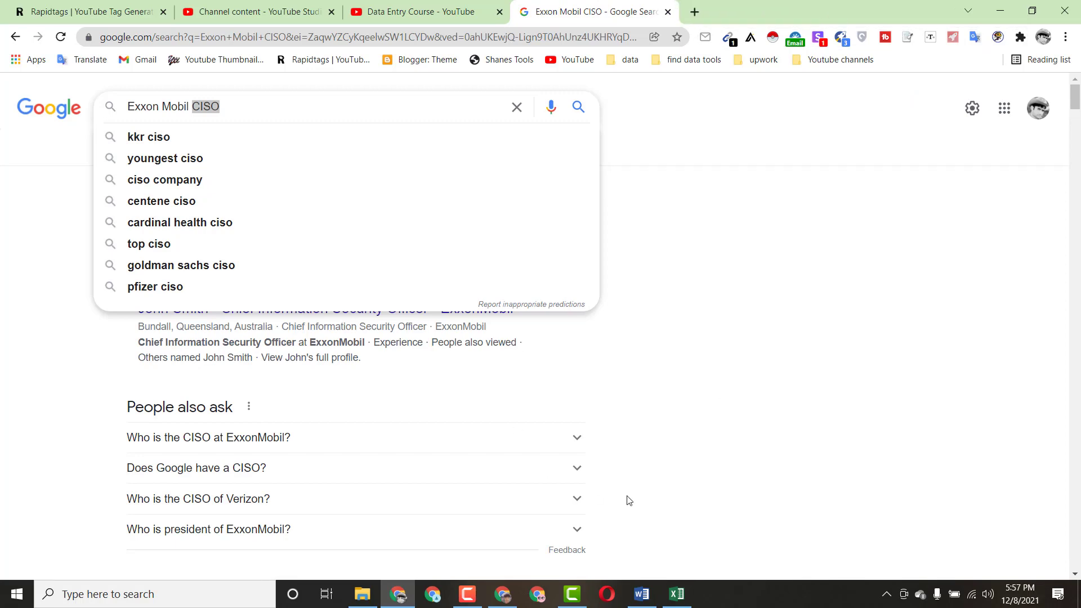
left_click(757, 440)
- Copy the company name Apple from B5 in the Excel sheet
left_click(676, 594)
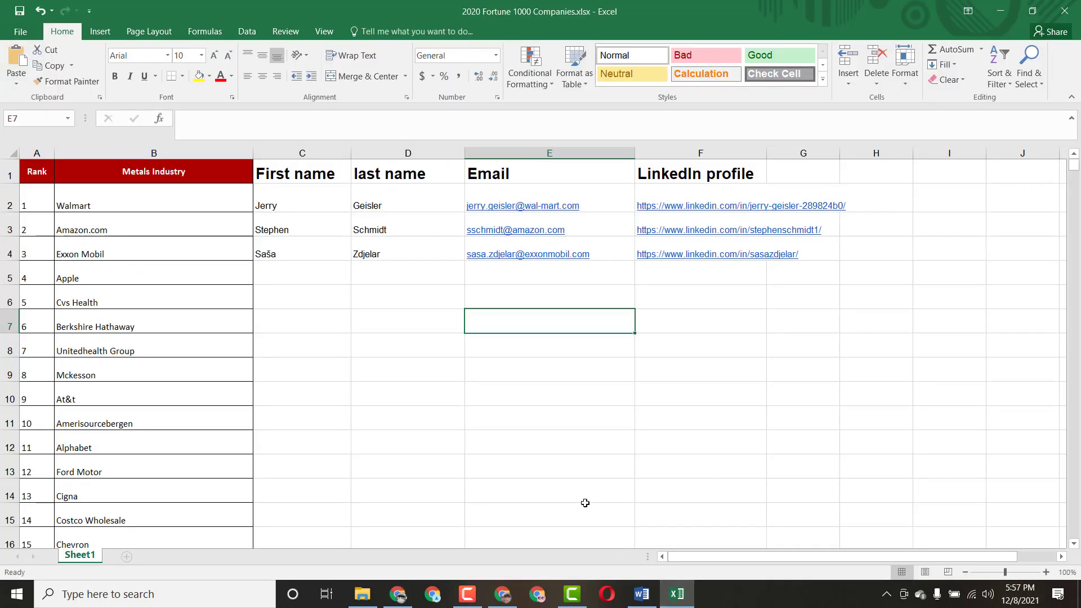
double_click(99, 277)
double_click(98, 278)
right_click(76, 281)
left_click(101, 304)
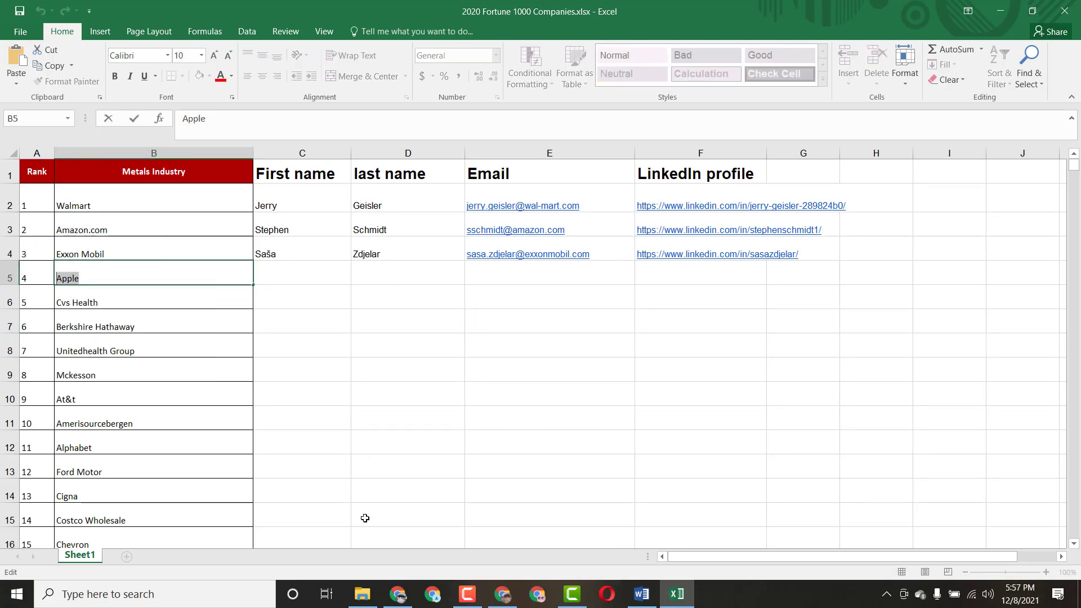
- Replace Exxon Mobil with Apple in the Google query, search for "Apple CISO" and look through the results
left_click(398, 594)
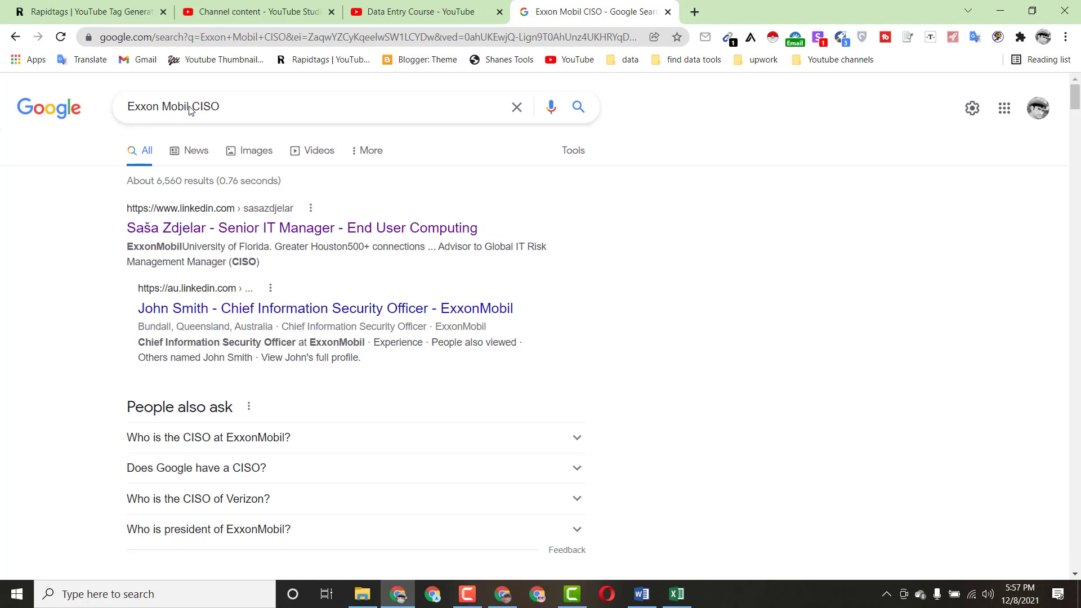
left_click(190, 108)
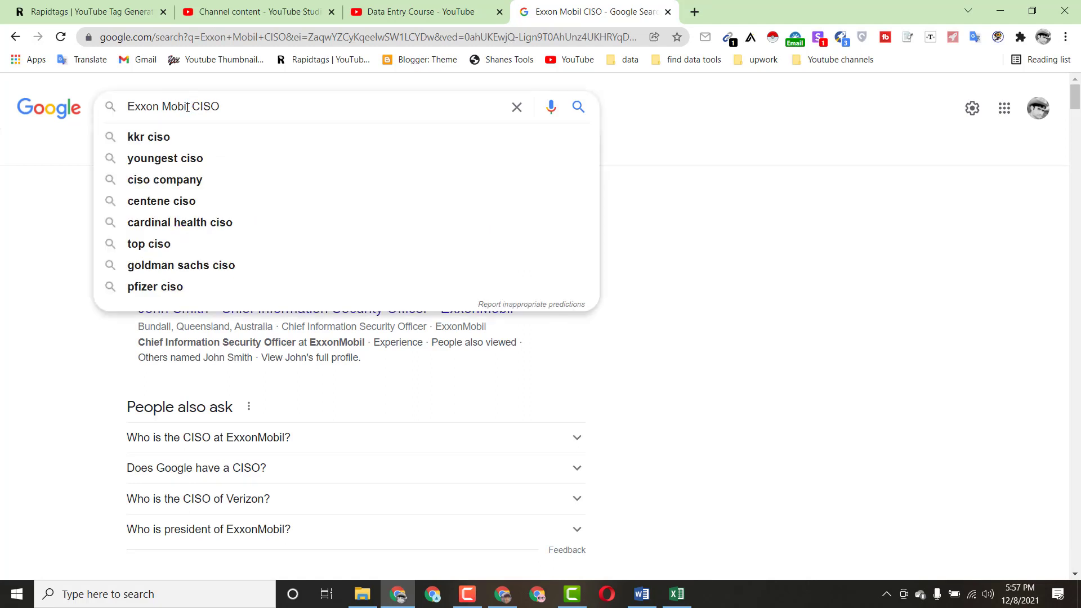
left_click_drag(189, 107, 127, 107)
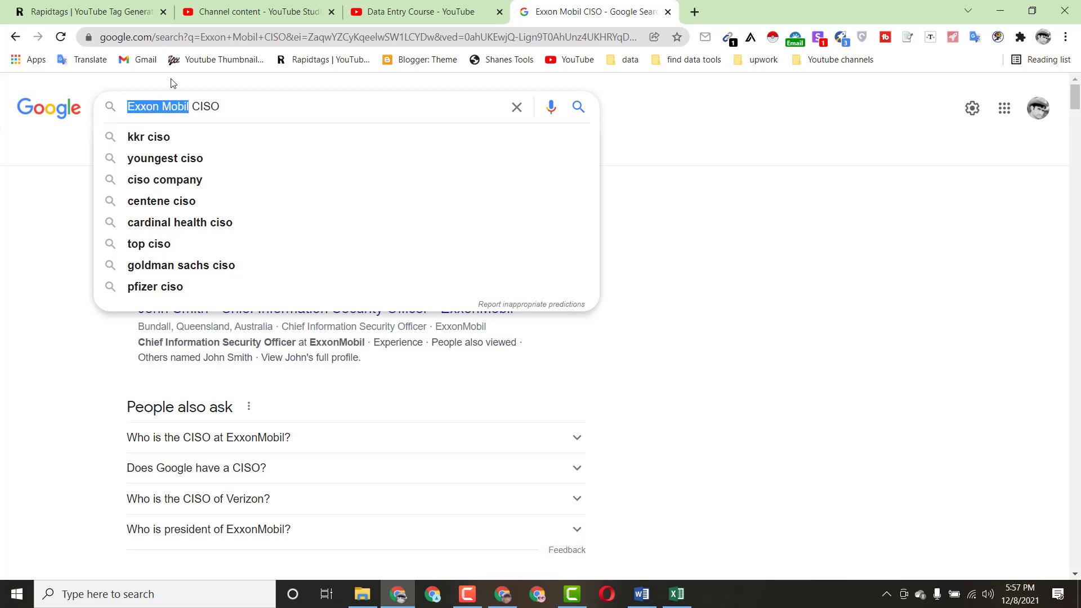
type("Apple")
key("Return")
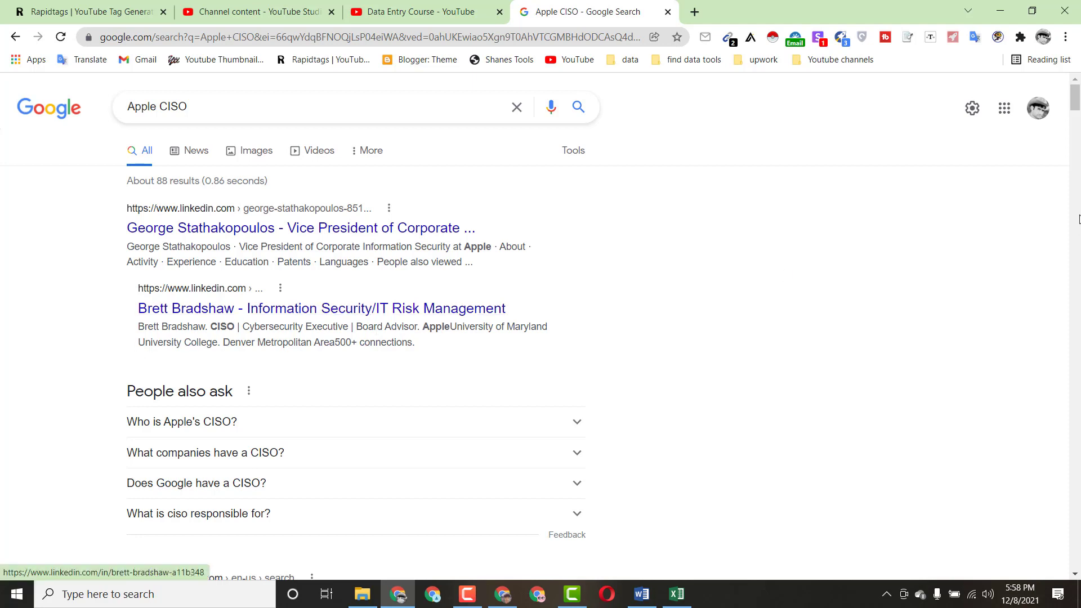
left_click_drag(1076, 101, 1077, 118)
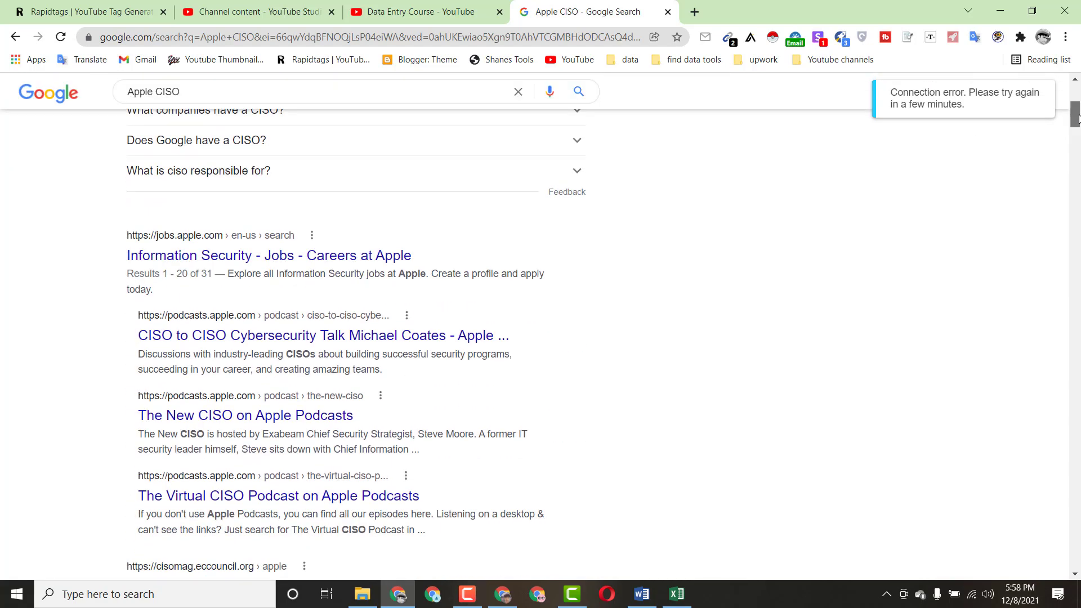
left_click_drag(1076, 118, 1077, 81)
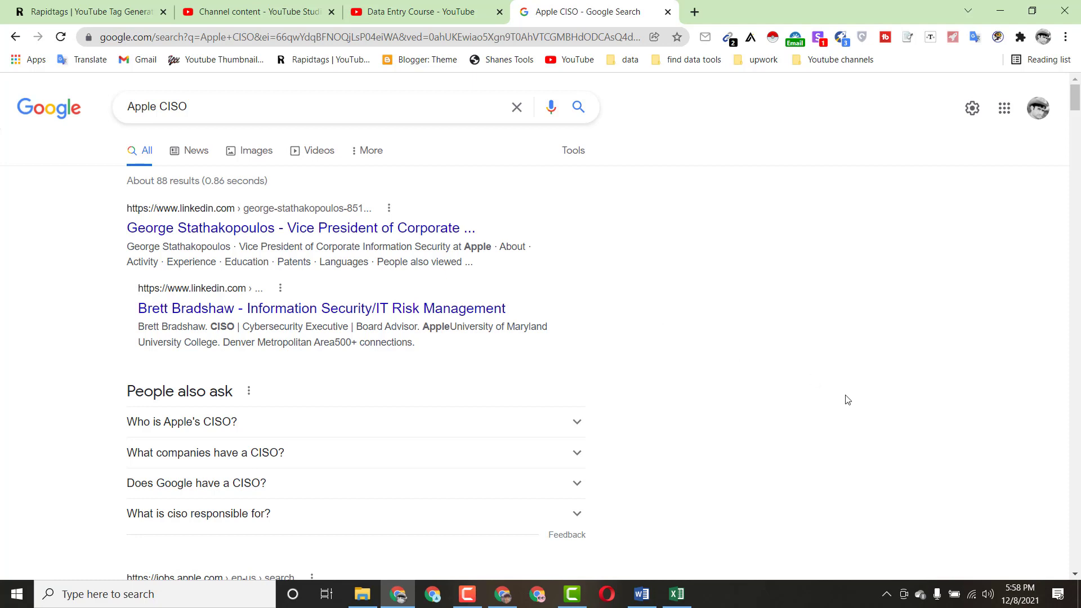
- View the Lead Generation Master Course playlist in the YouTube browser window, and return to the Excel company list
left_click(501, 597)
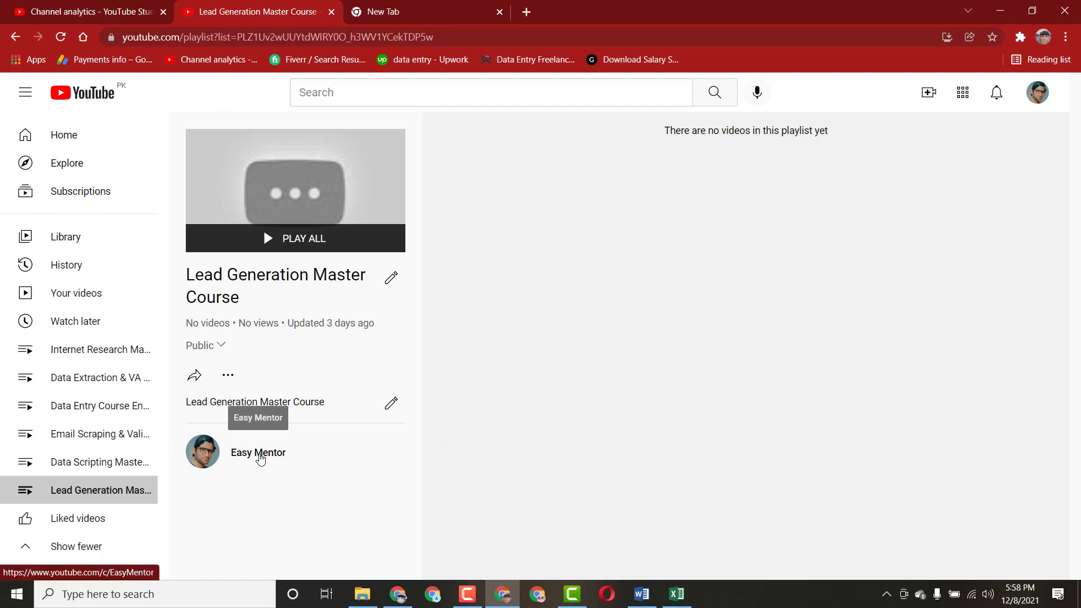
left_click(678, 594)
left_click(502, 365)
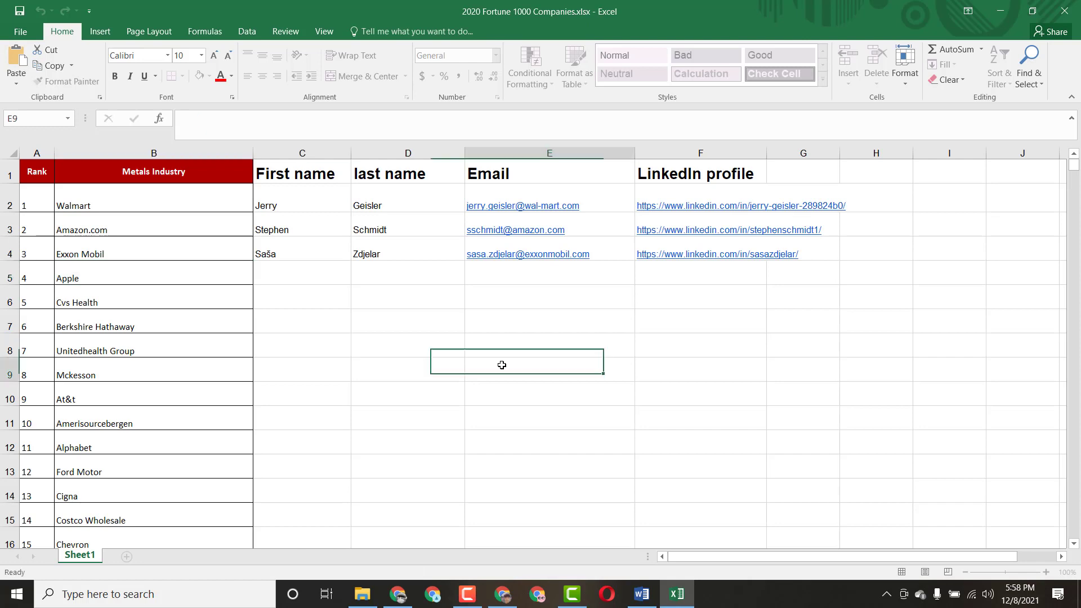